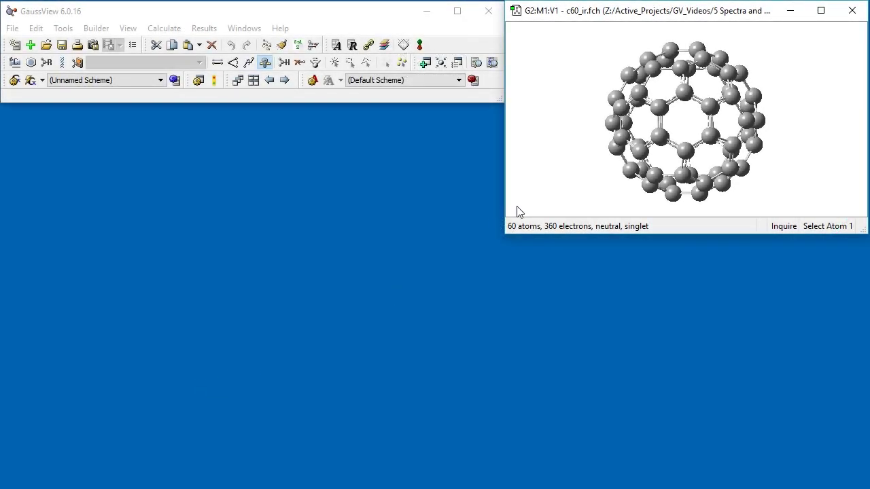
# Rotate C60 and plot its IR spectrum beside the vibration mode list starting at 267.37 cm⁻¹
pyautogui.moveTo(517, 212); pyautogui.dragTo(569, 167)
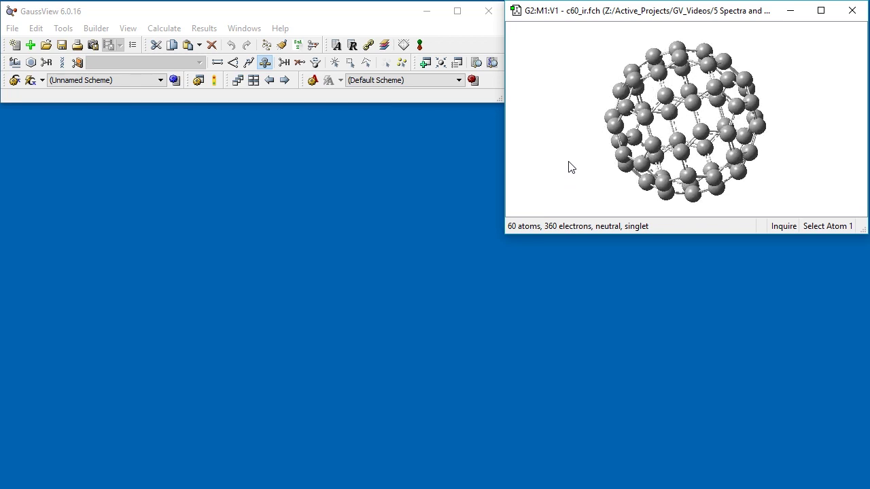
pyautogui.click(204, 28)
pyautogui.click(229, 140)
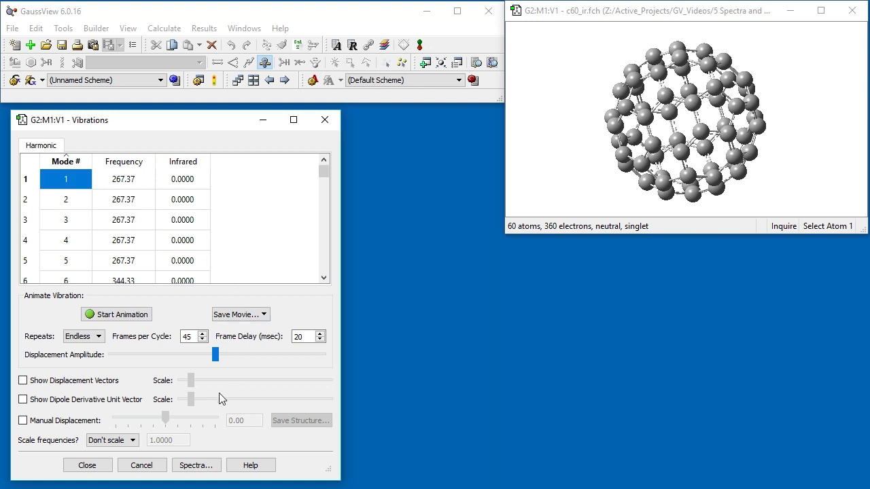
pyautogui.click(197, 466)
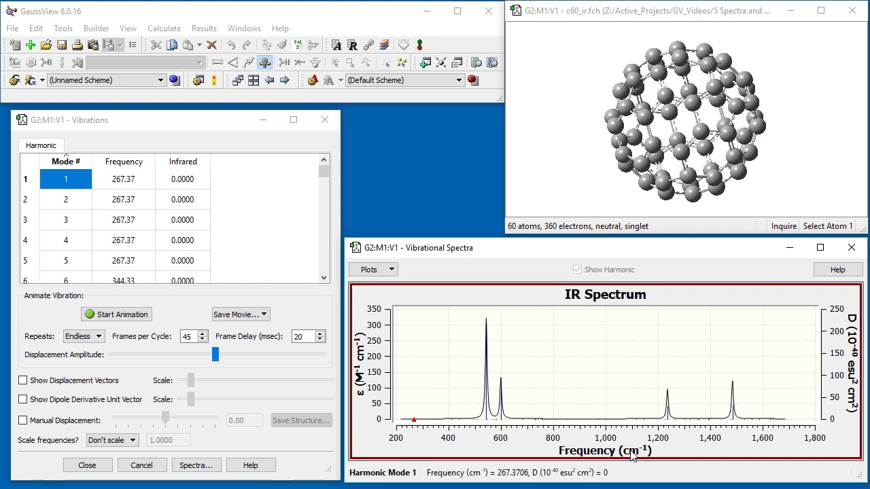
pyautogui.click(378, 268)
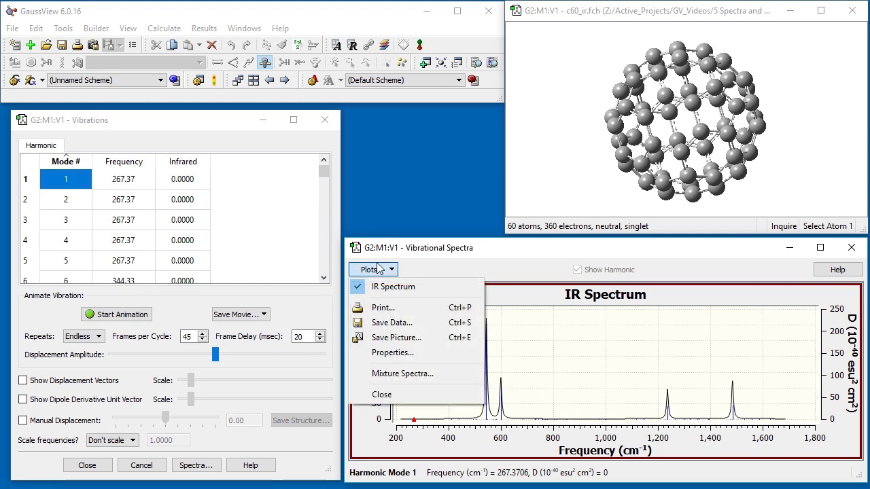
# Set the IR plot's x-axis to nm with a fixed range up to 20000
pyautogui.click(381, 353)
pyautogui.moveTo(259, 236); pyautogui.dragTo(238, 180)
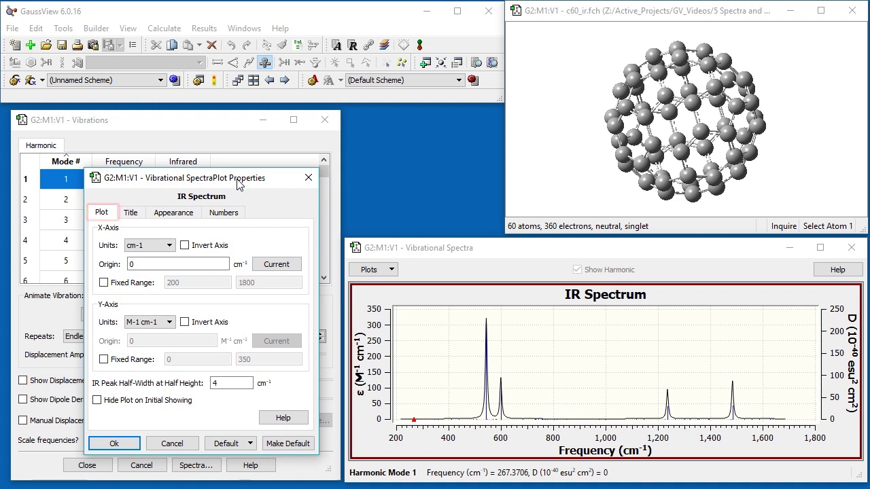
pyautogui.click(170, 246)
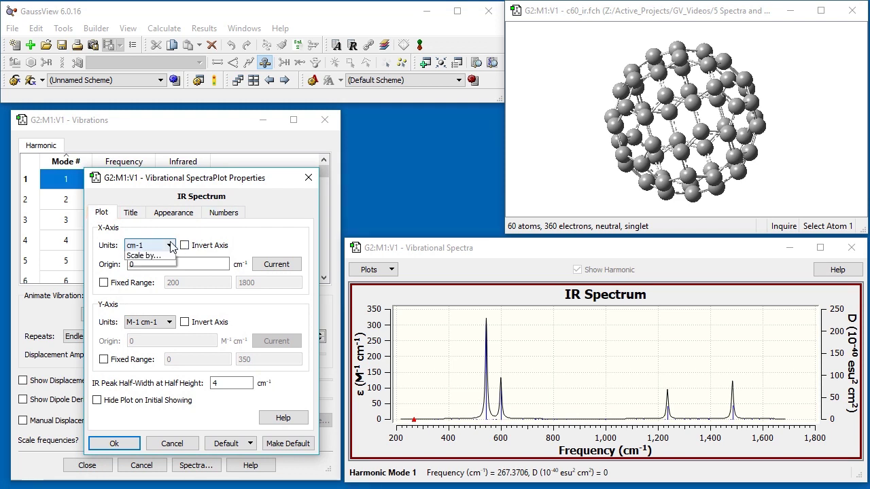
pyautogui.click(156, 265)
pyautogui.click(155, 266)
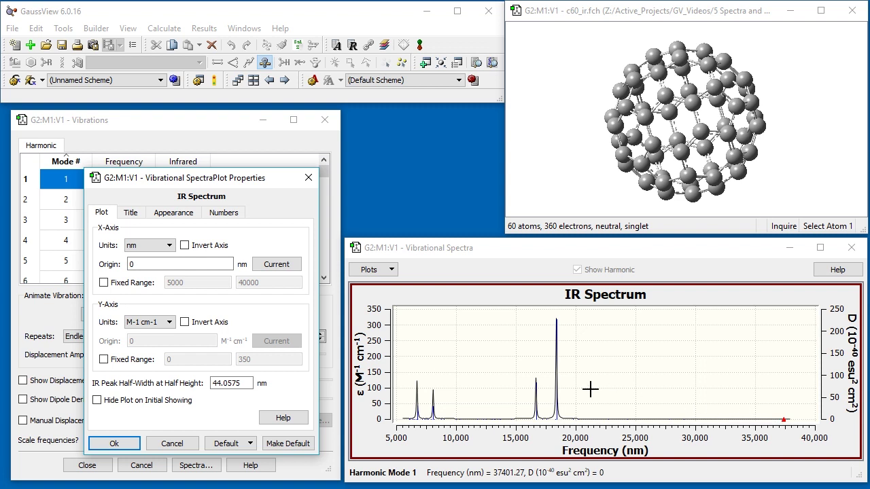
pyautogui.click(104, 282)
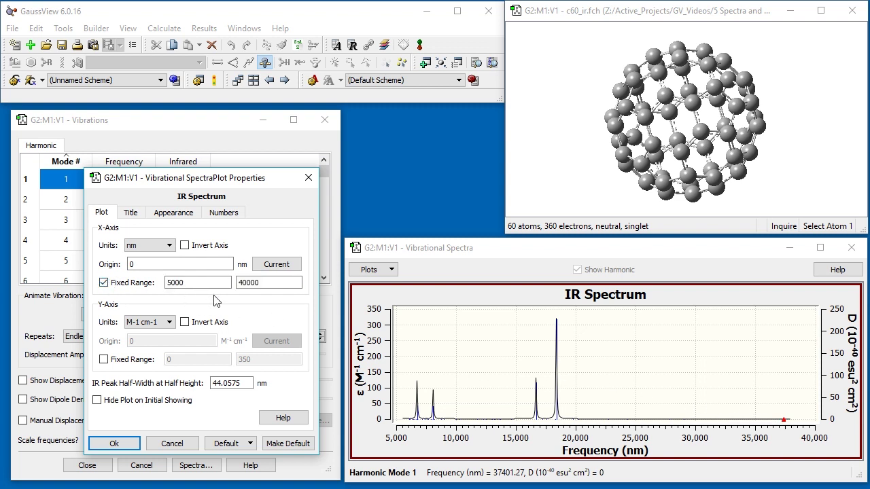
pyautogui.click(239, 282)
pyautogui.press('Delete')
pyautogui.write('2')
pyautogui.click(214, 283)
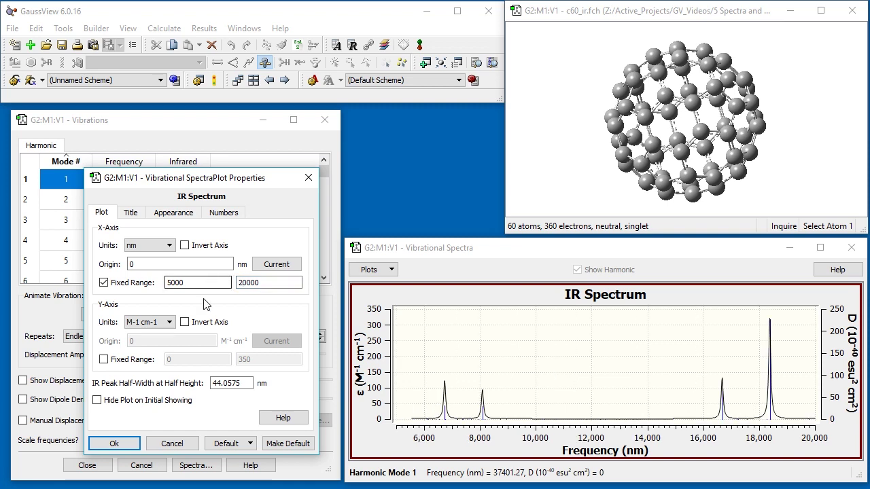
pyautogui.click(127, 442)
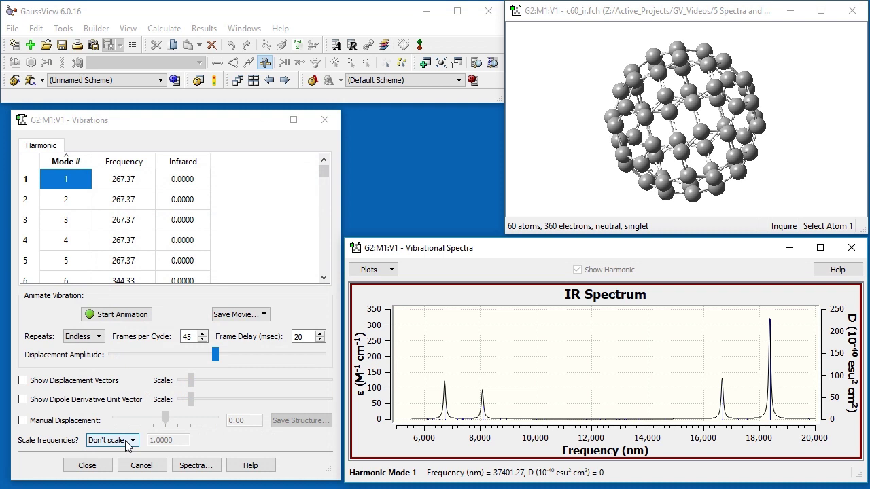
# Set Scale frequencies to Specify... to enter a custom scale factor
pyautogui.click(128, 442)
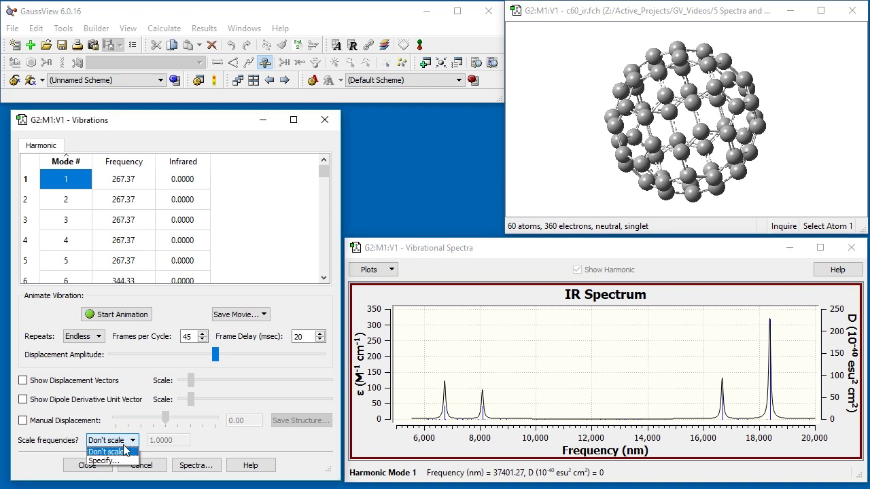
pyautogui.click(117, 462)
pyautogui.click(180, 441)
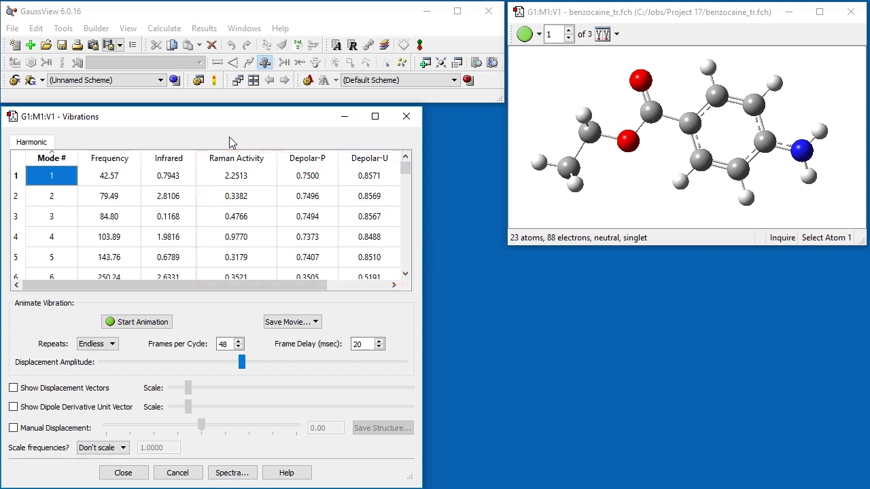
# Sort modes by descending Raman Activity, animate mode 62 at reduced amplitude, then switch to mode 51
pyautogui.click(269, 162)
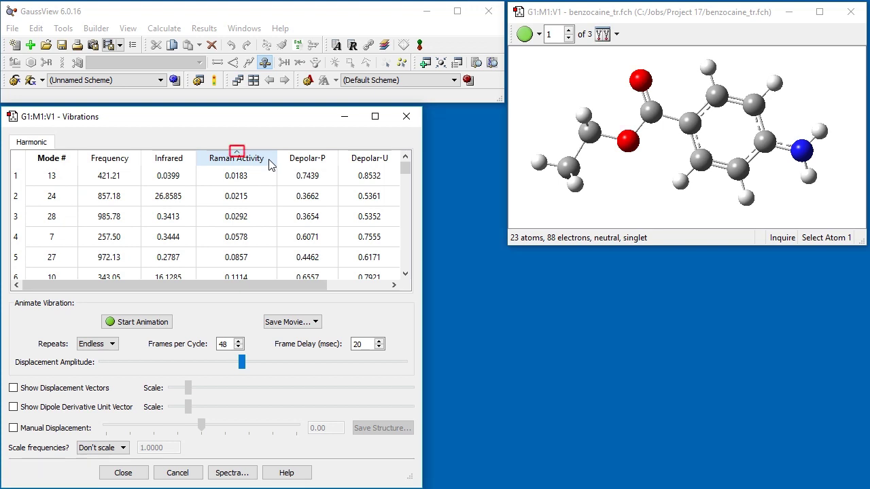
pyautogui.click(270, 164)
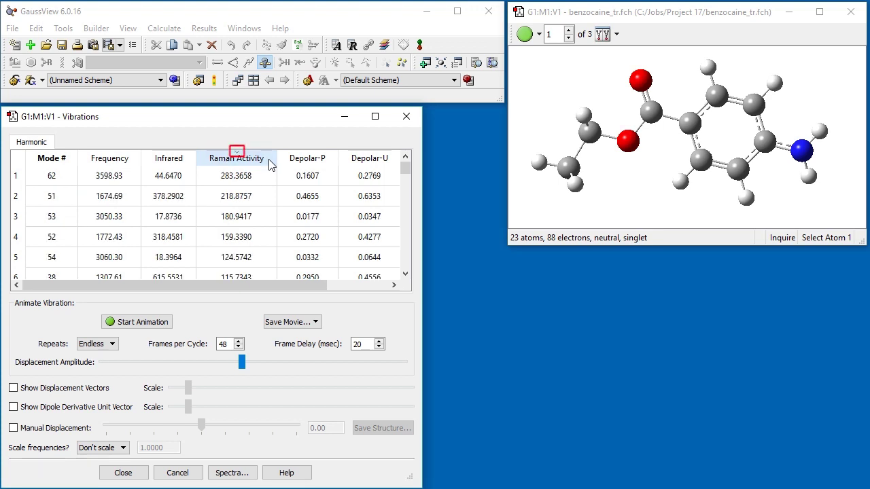
pyautogui.click(260, 180)
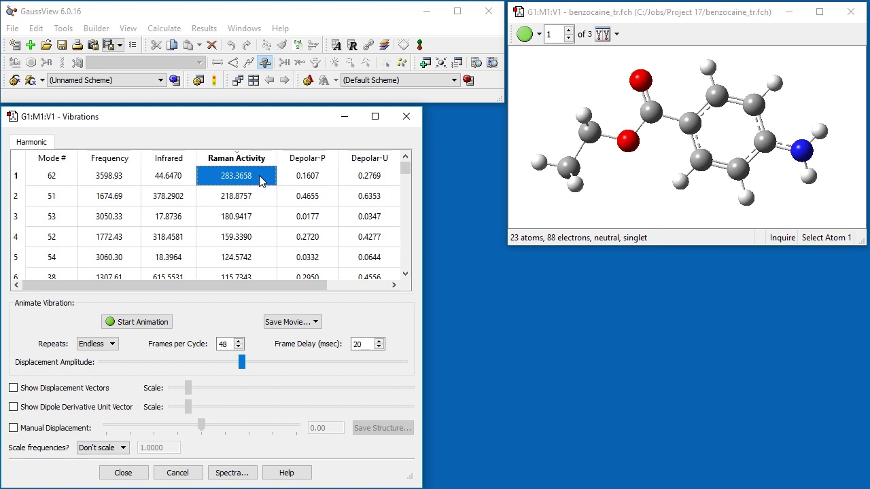
pyautogui.click(156, 324)
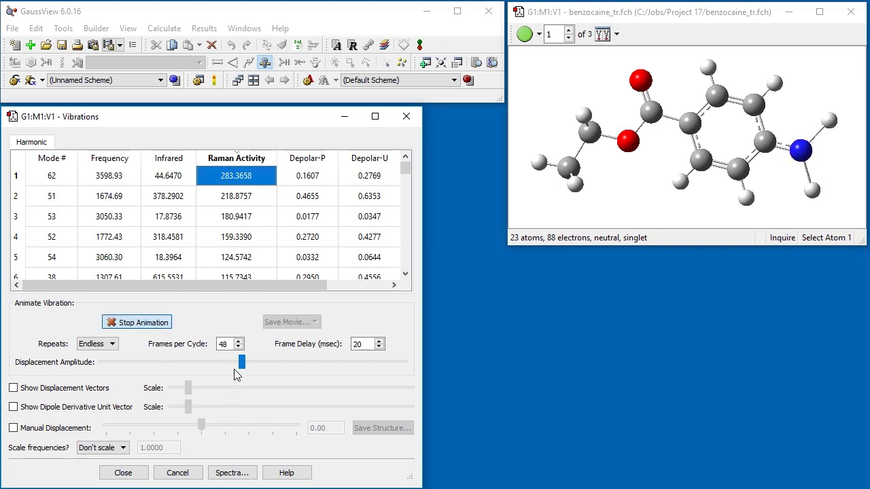
pyautogui.moveTo(242, 364); pyautogui.dragTo(158, 368)
pyautogui.click(220, 201)
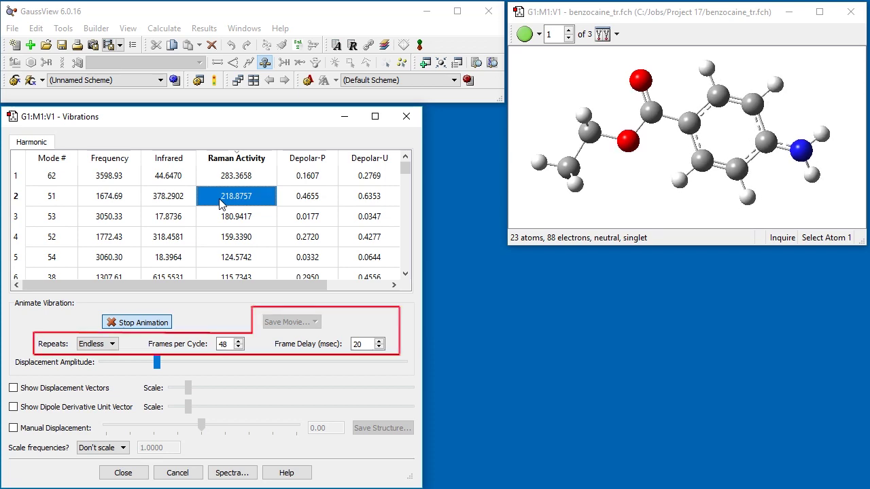
# In Preferences, set movie Object Quality to Realistic and Background Color to white, then save
pyautogui.click(9, 30)
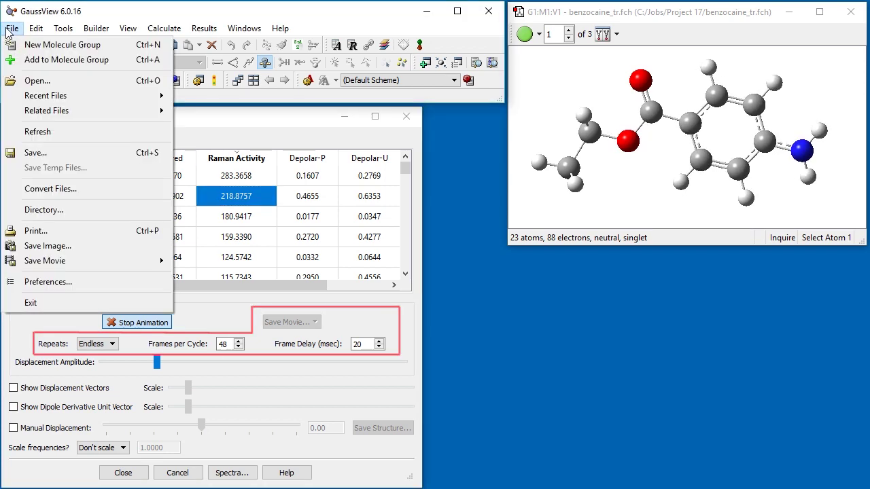
pyautogui.click(86, 281)
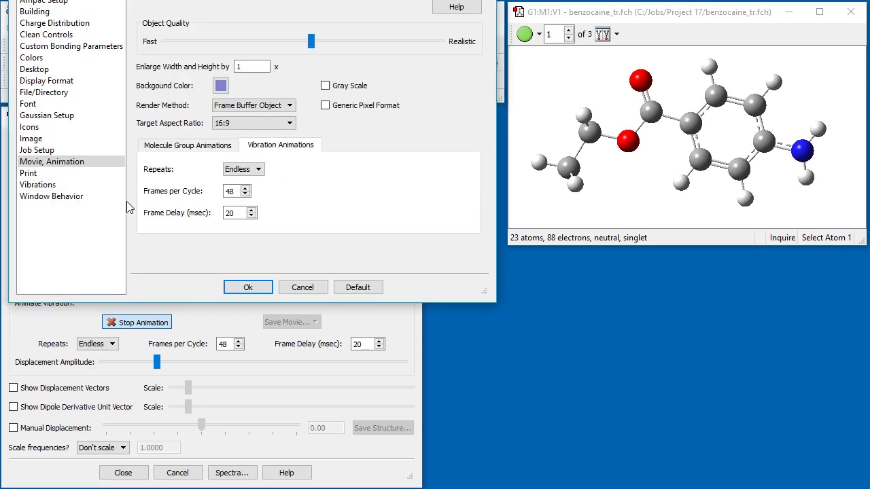
pyautogui.moveTo(196, 0); pyautogui.dragTo(278, 114)
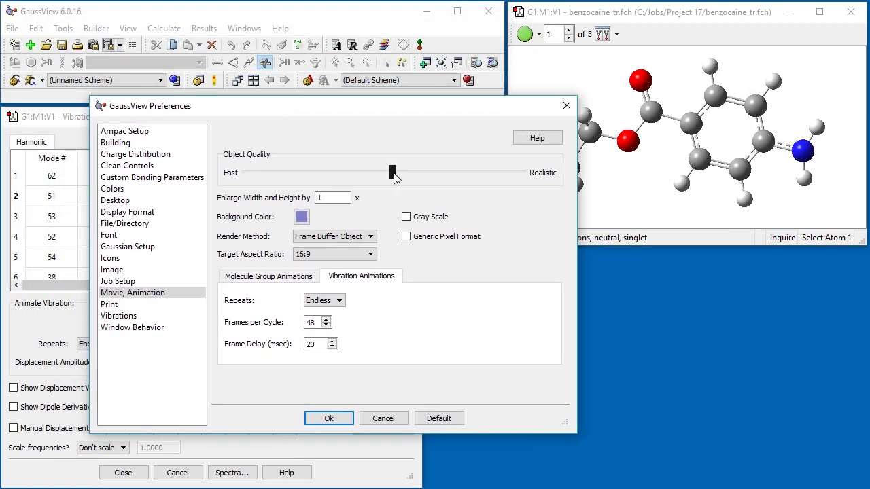
pyautogui.moveTo(392, 175); pyautogui.dragTo(428, 175)
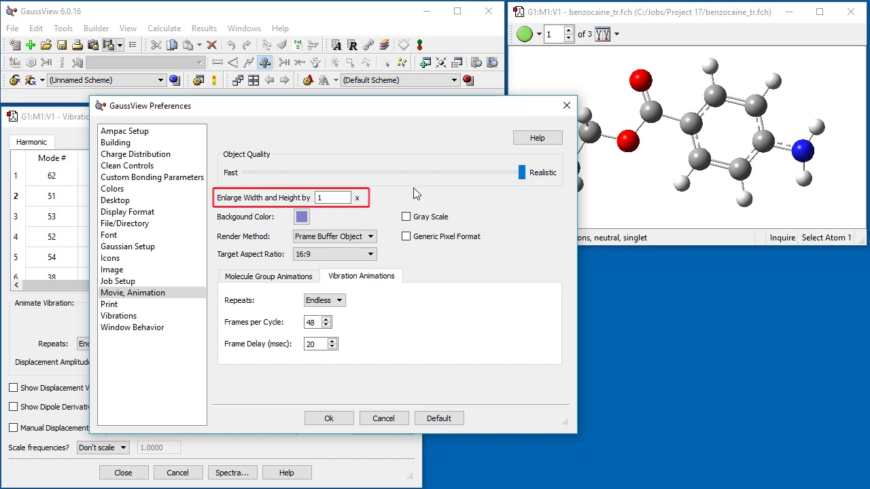
pyautogui.click(298, 217)
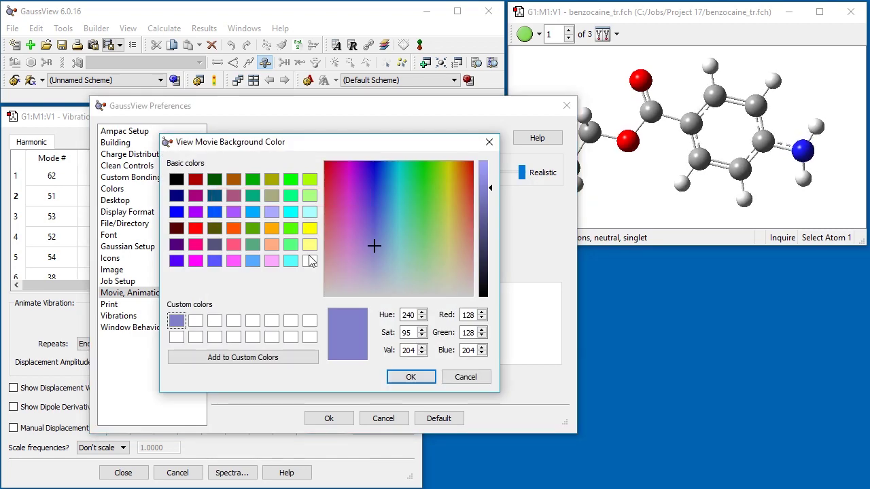
pyautogui.click(309, 261)
pyautogui.click(411, 377)
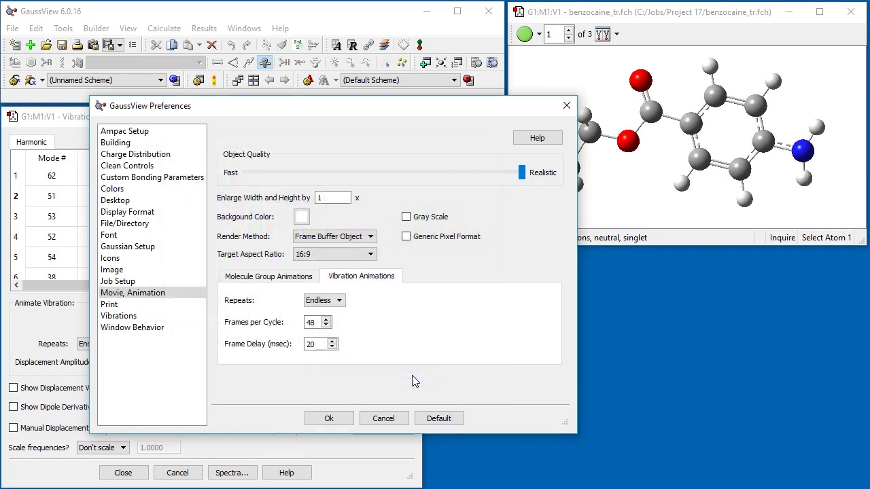
pyautogui.click(342, 417)
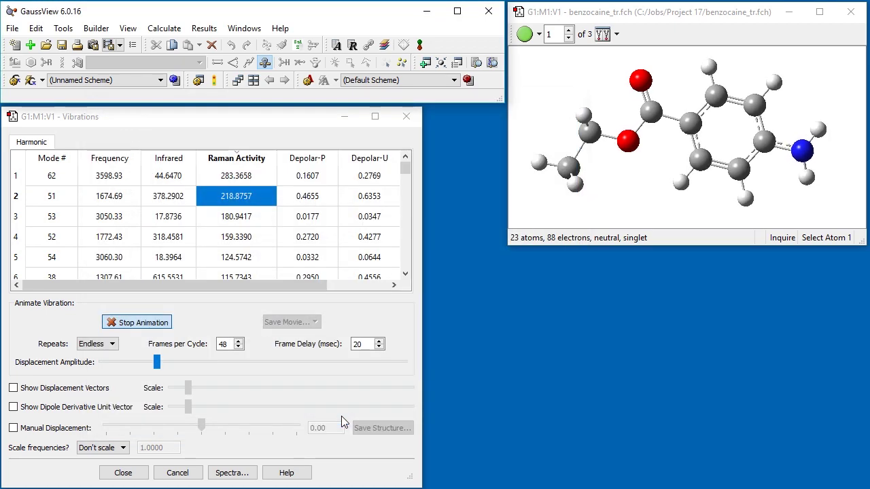
# Stop the animation and show benzocaine's spectra with the IR plot hidden, leaving only Raman
pyautogui.click(144, 323)
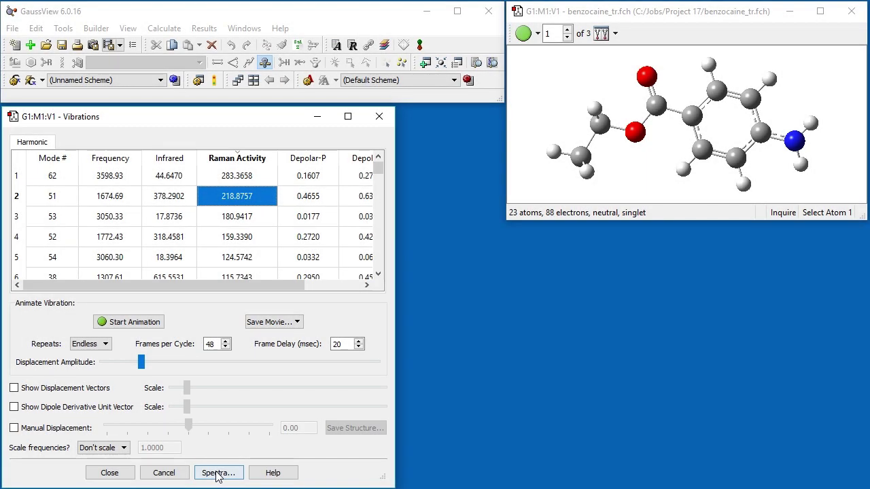
pyautogui.click(217, 473)
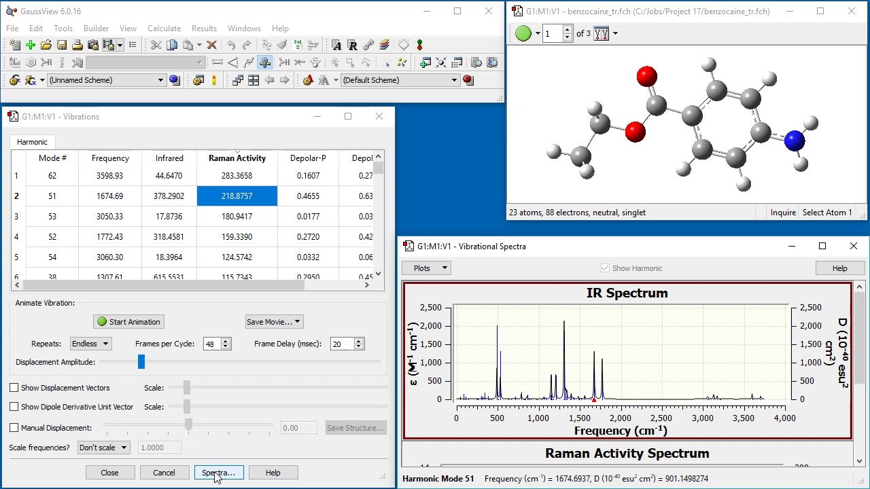
pyautogui.click(440, 274)
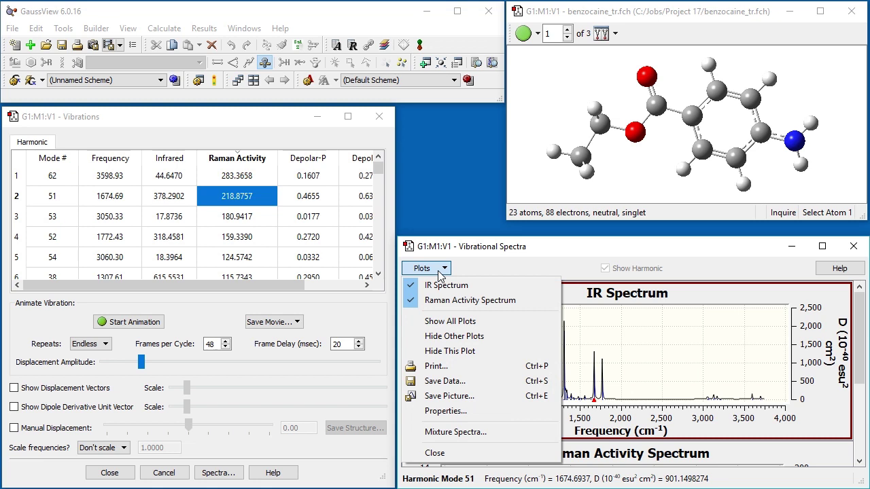
pyautogui.click(447, 352)
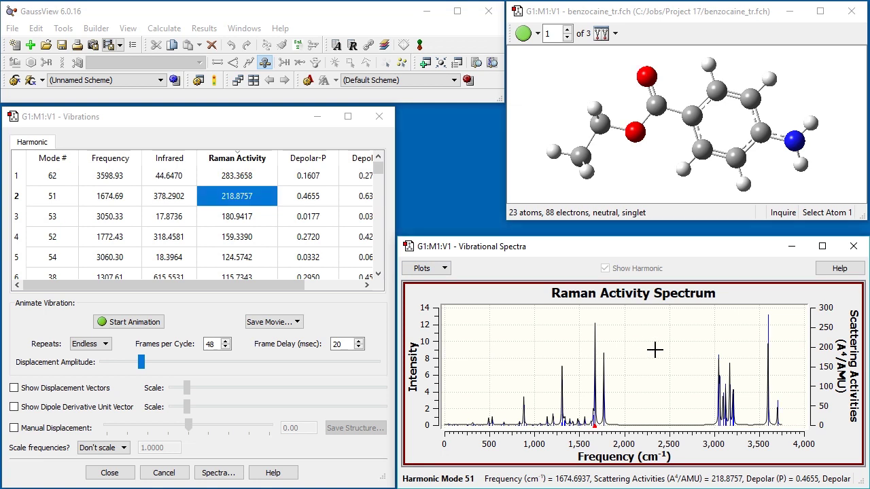
# Zoom the Raman plot to 3,100–3,160 cm⁻¹, undo the zoom, then zoom out to 0–4,000 cm⁻¹
pyautogui.moveTo(702, 361); pyautogui.dragTo(741, 426)
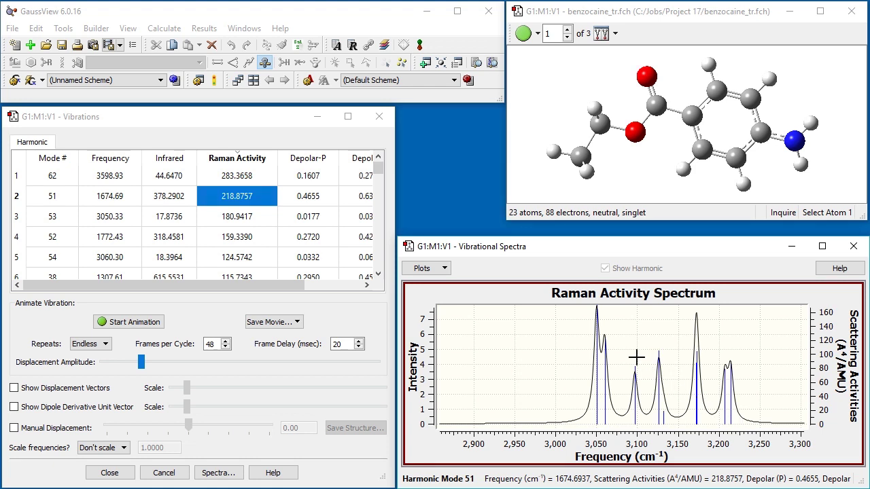
pyautogui.moveTo(637, 347); pyautogui.dragTo(684, 426)
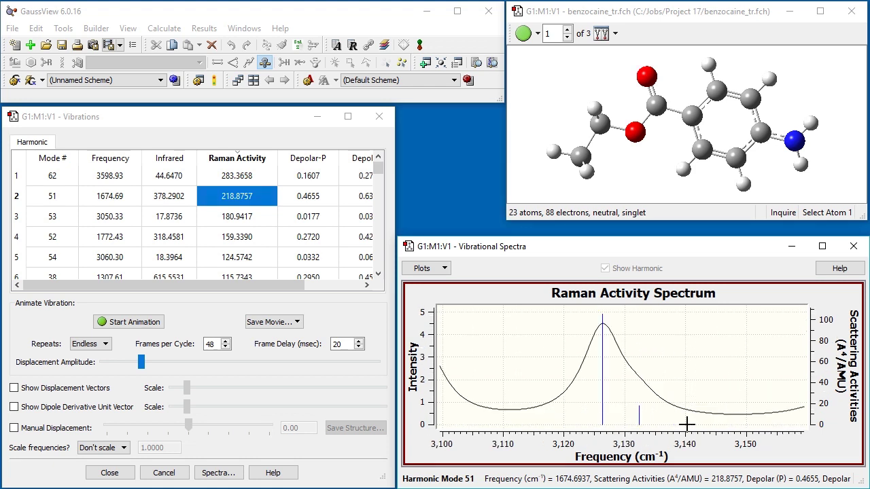
pyautogui.rightClick(494, 325)
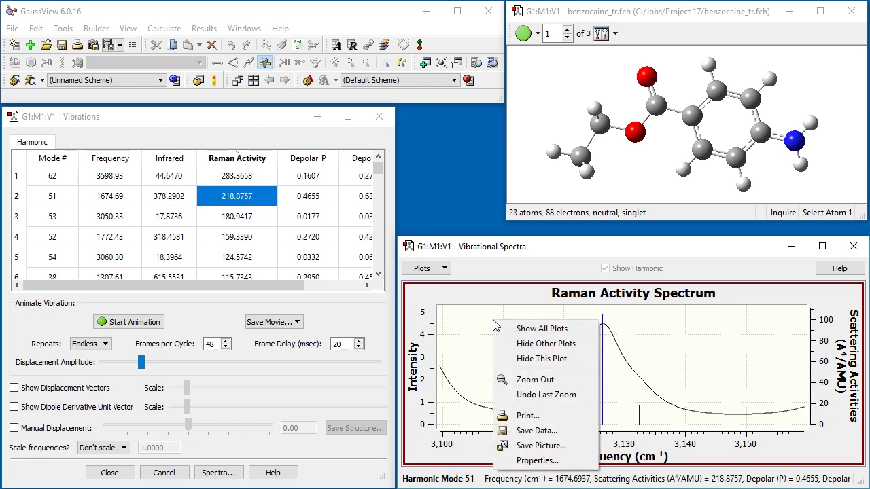
pyautogui.click(544, 395)
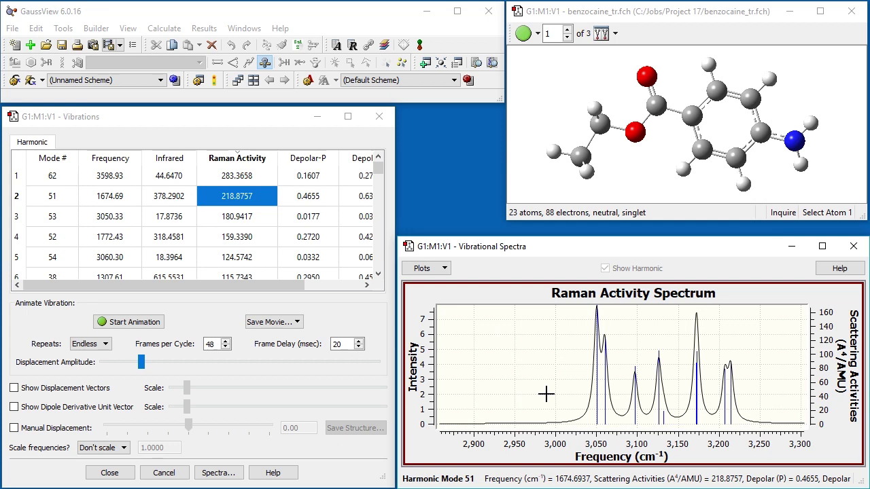
pyautogui.rightClick(516, 359)
pyautogui.click(552, 415)
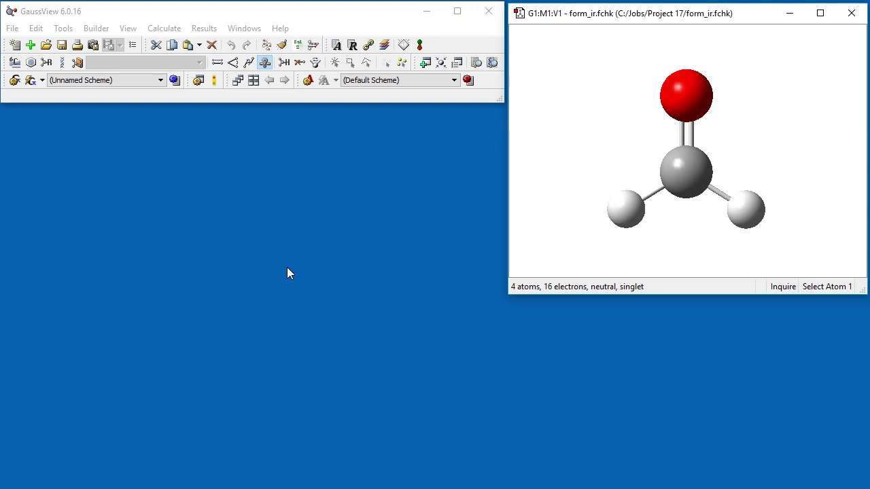
# Open the Results menu for the newly loaded formaldehyde file form_ir.fchk
pyautogui.click(204, 28)
# Show formaldehyde's vibrational modes and open the Atom List Editor for isotopologue masses
pyautogui.click(246, 140)
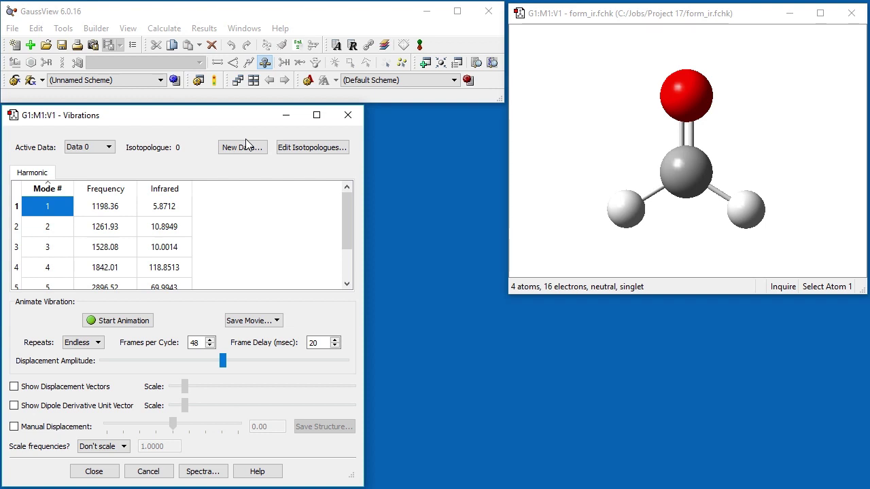
pyautogui.click(325, 149)
# Give hydrogen atoms 3 and 4 mass 2 in isotopologue 1
pyautogui.moveTo(707, 314); pyautogui.dragTo(599, 236)
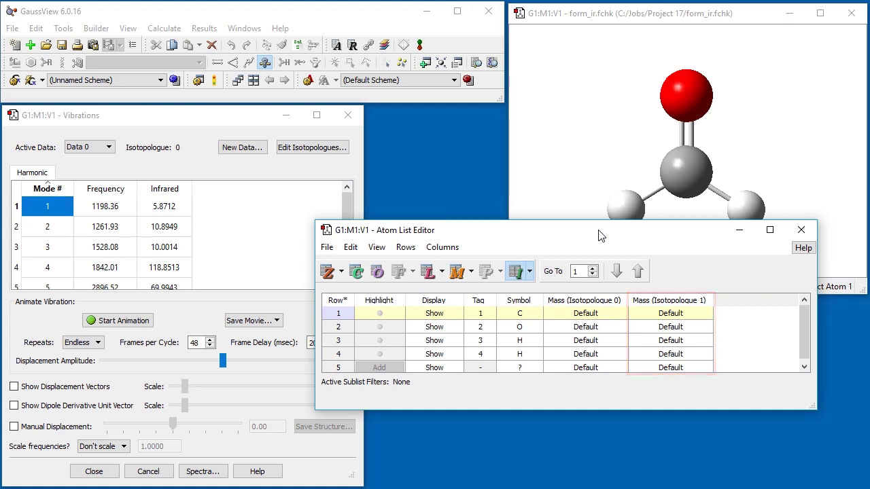
pyautogui.click(679, 344)
pyautogui.click(708, 340)
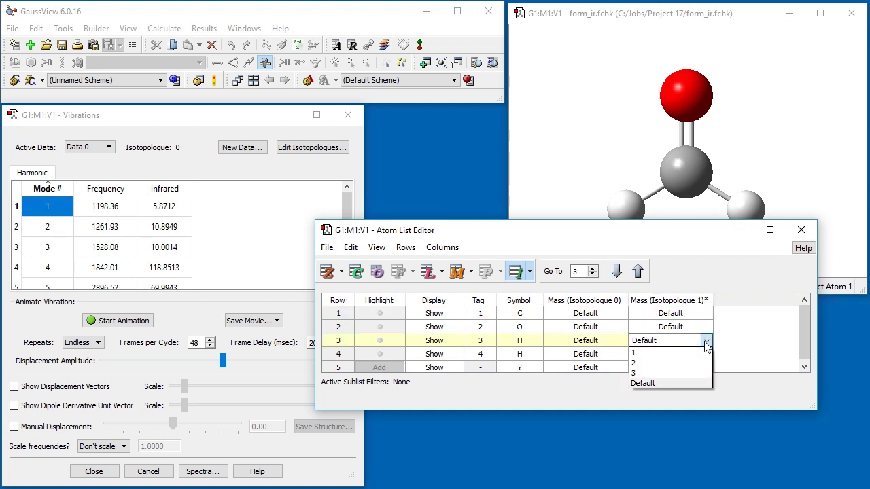
pyautogui.click(689, 365)
pyautogui.click(698, 354)
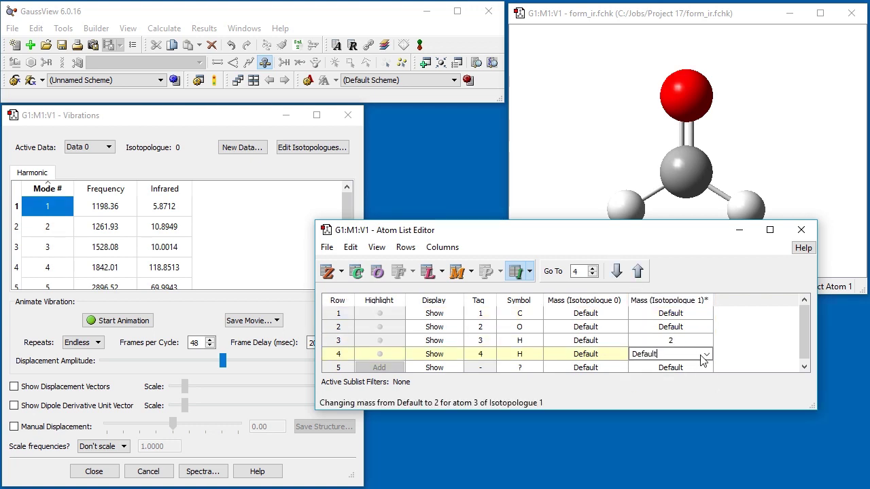
pyautogui.click(707, 354)
pyautogui.click(671, 377)
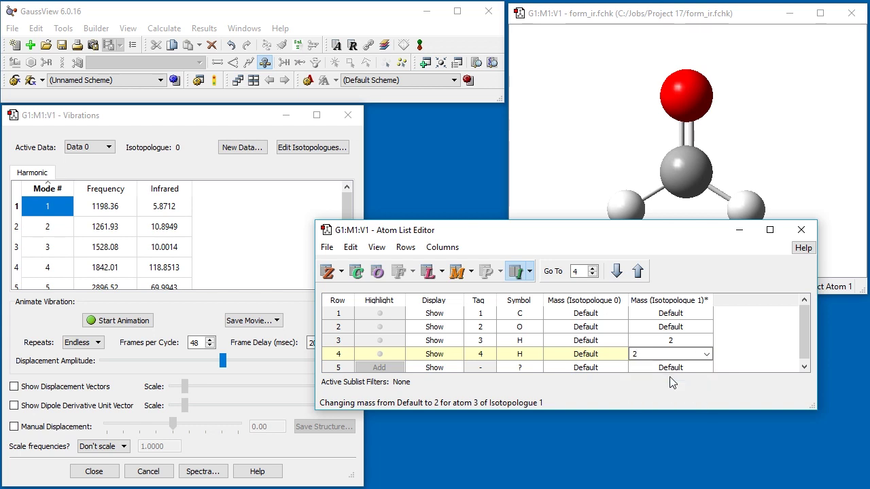
# Add a Mass (Isotopologue 2) column, set atom 3's mass to 3, and close the Atom List Editor
pyautogui.click(448, 249)
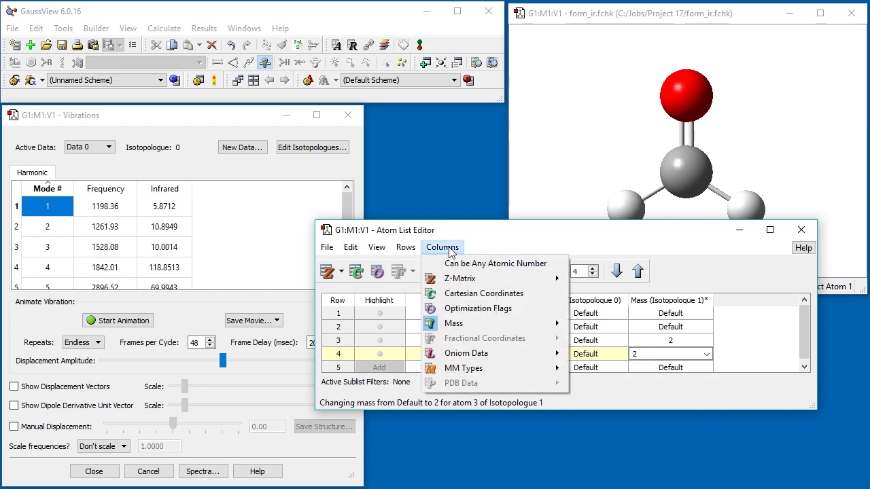
pyautogui.moveTo(519, 326)
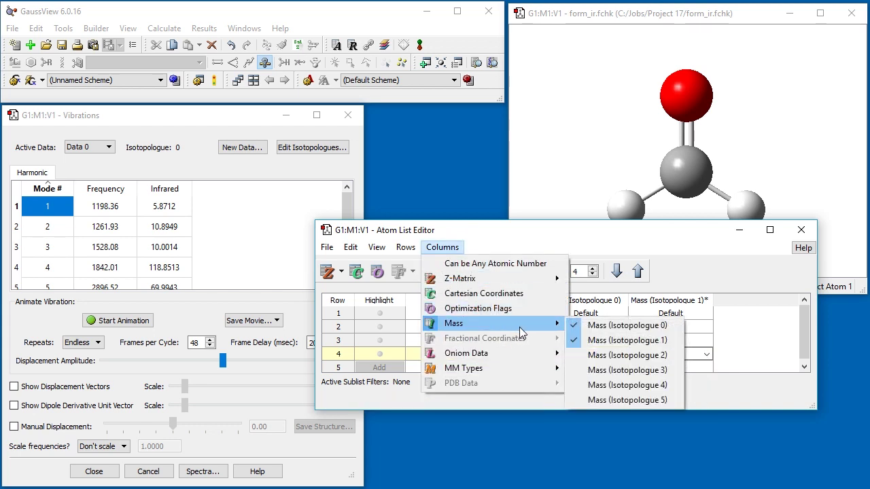
pyautogui.click(620, 360)
pyautogui.click(757, 343)
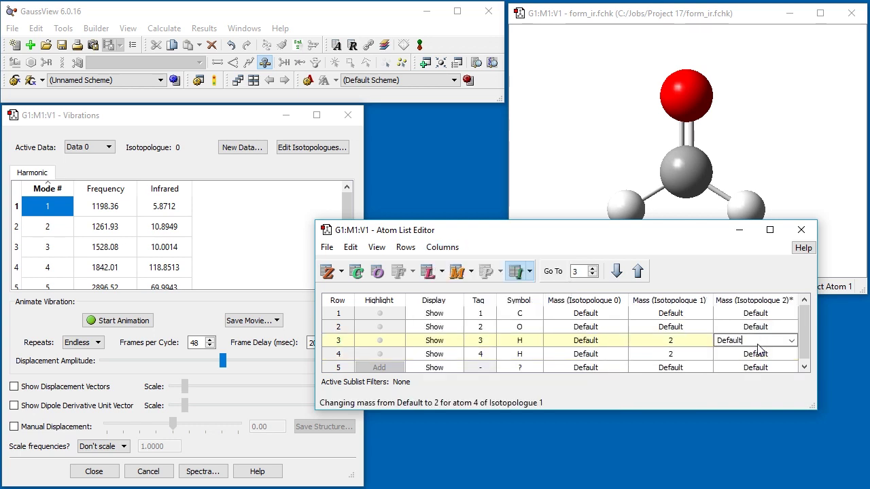
pyautogui.click(791, 341)
pyautogui.click(743, 376)
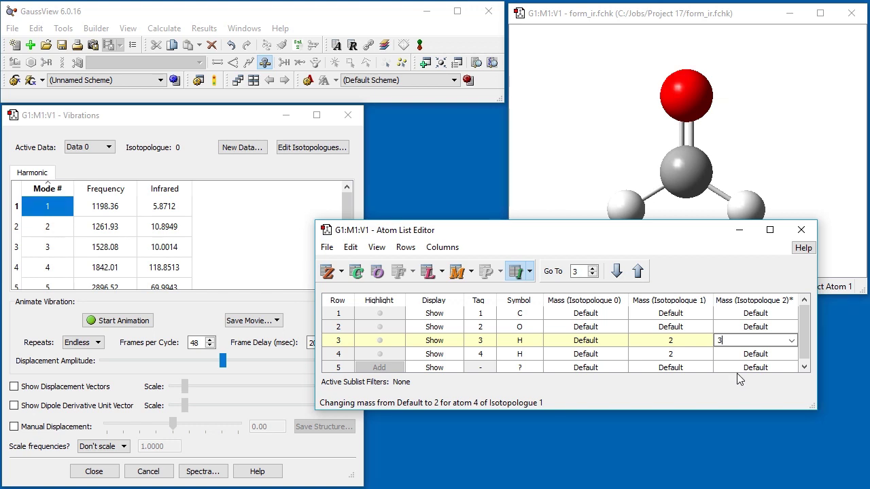
pyautogui.click(802, 230)
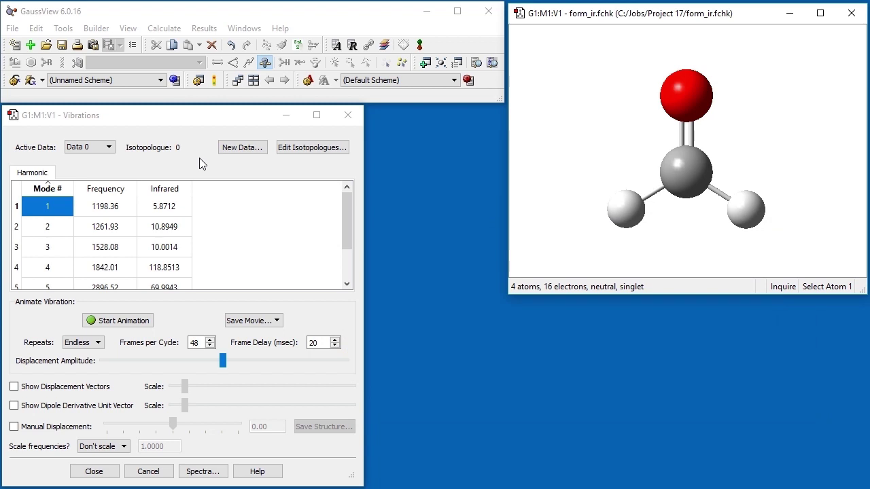
# Compute a new vibrational data set for Isotopologue 1, lowest mode at 961.34 cm⁻¹
pyautogui.click(108, 147)
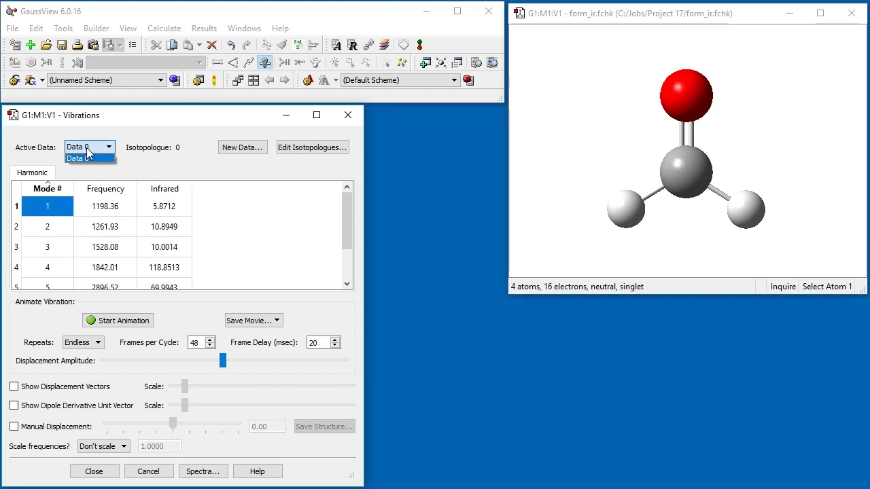
pyautogui.click(135, 169)
pyautogui.click(231, 148)
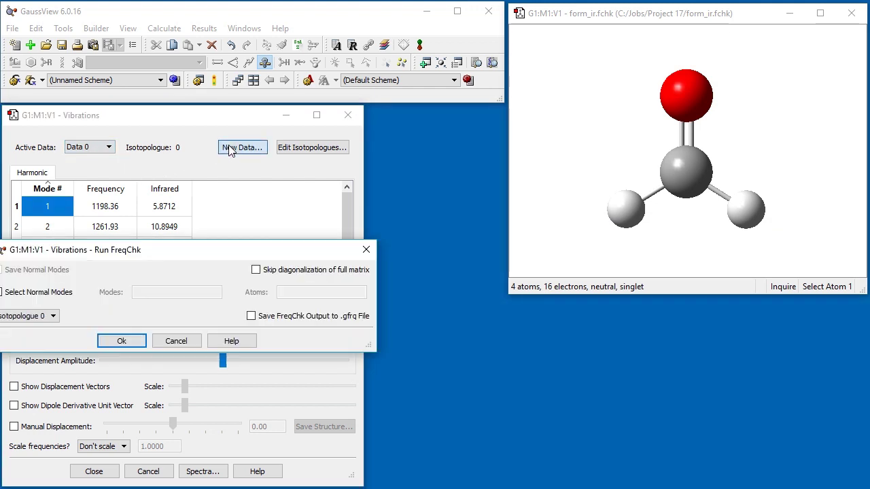
pyautogui.moveTo(183, 240); pyautogui.dragTo(458, 202)
pyautogui.click(326, 266)
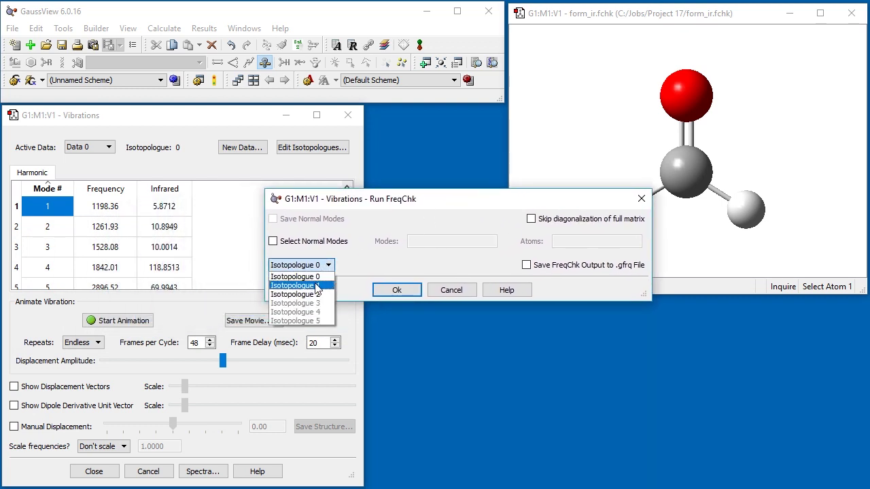
pyautogui.click(317, 286)
pyautogui.click(391, 290)
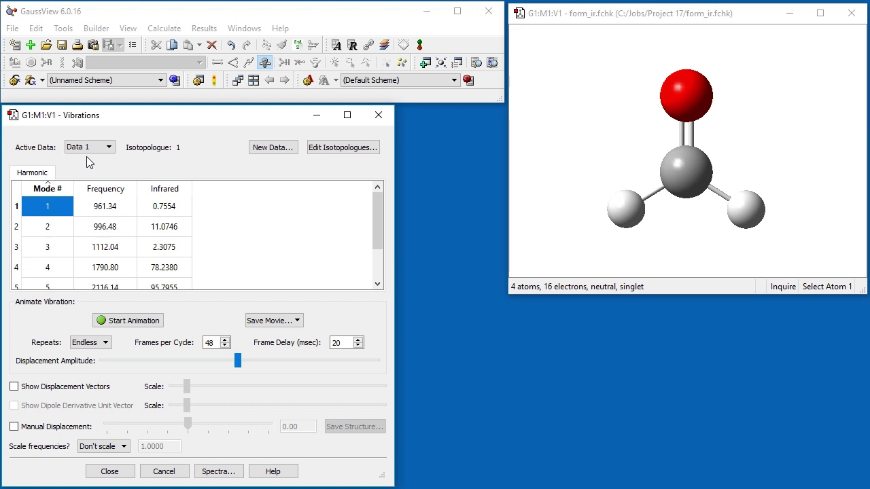
# Plot the mixture IR spectrum of isotopologues 0 and 1 and enlarge its window
pyautogui.click(218, 475)
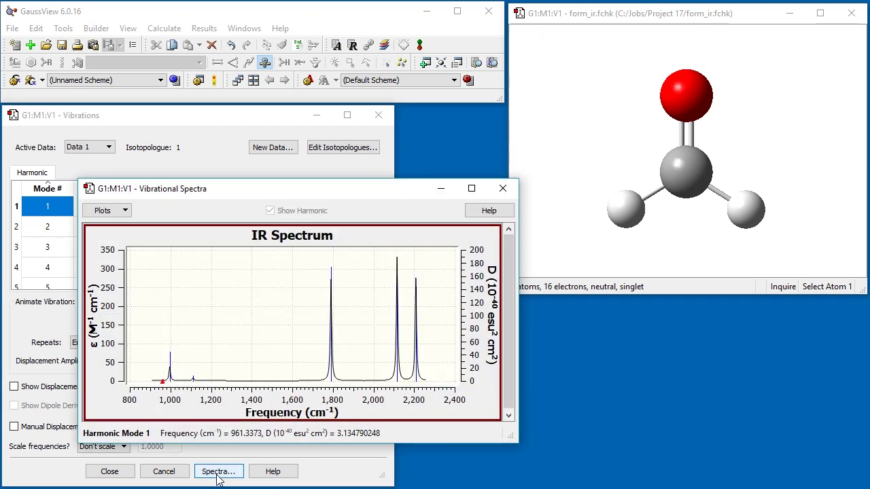
pyautogui.click(114, 212)
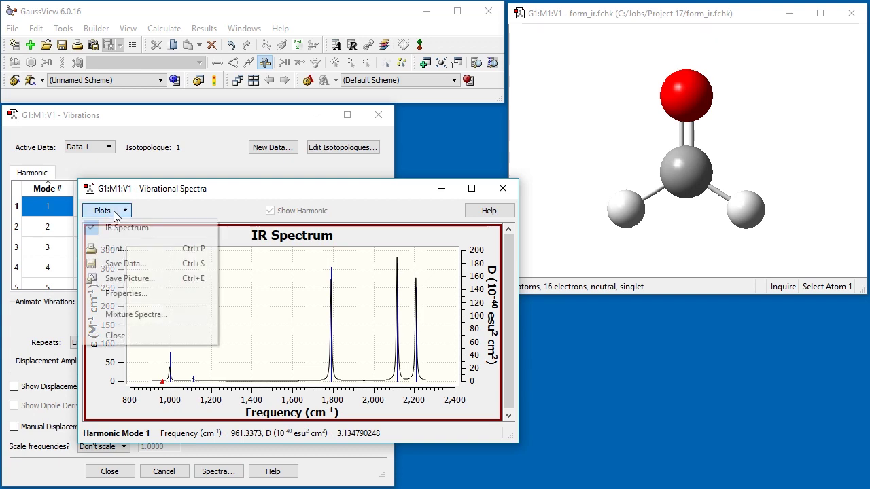
pyautogui.click(136, 316)
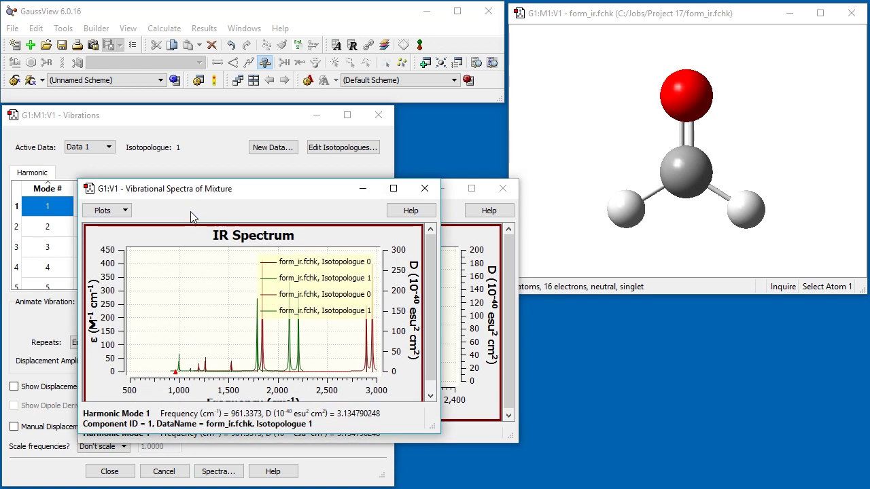
pyautogui.moveTo(191, 199); pyautogui.dragTo(115, 106)
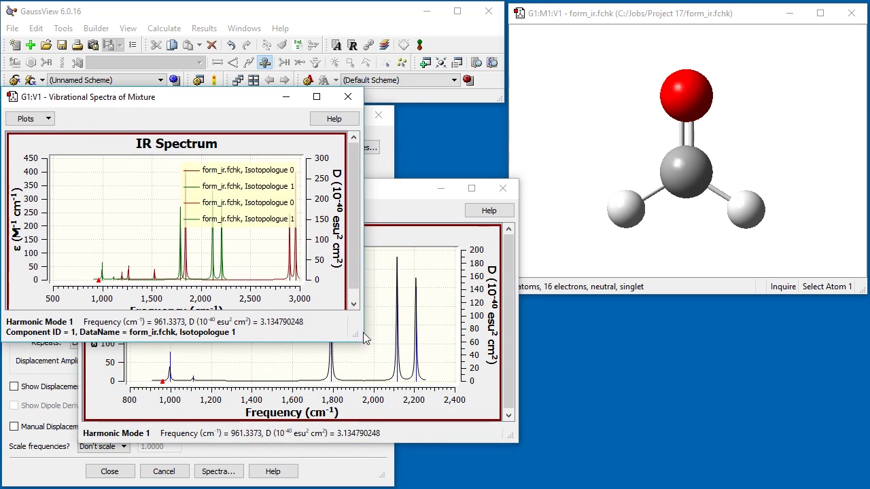
pyautogui.moveTo(363, 339); pyautogui.dragTo(661, 482)
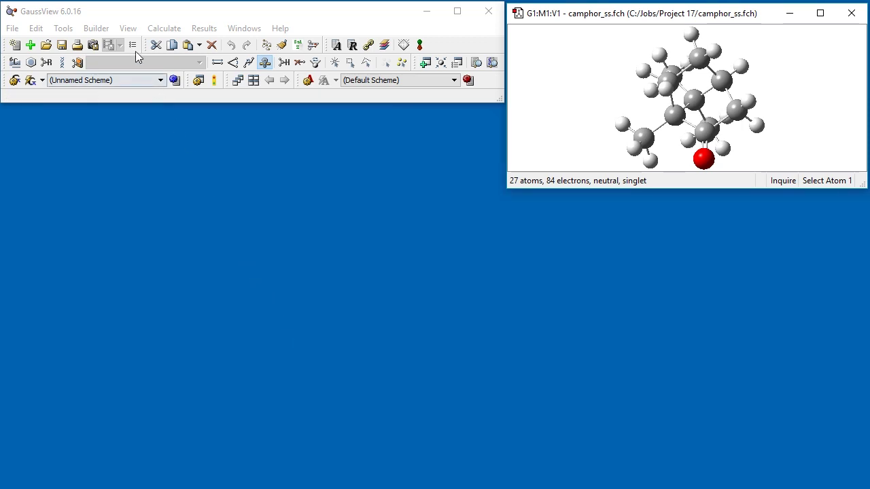
# Show camphor's stereochemistry labels, then its vibrational modes with IR and VCD spectra
pyautogui.click(128, 28)
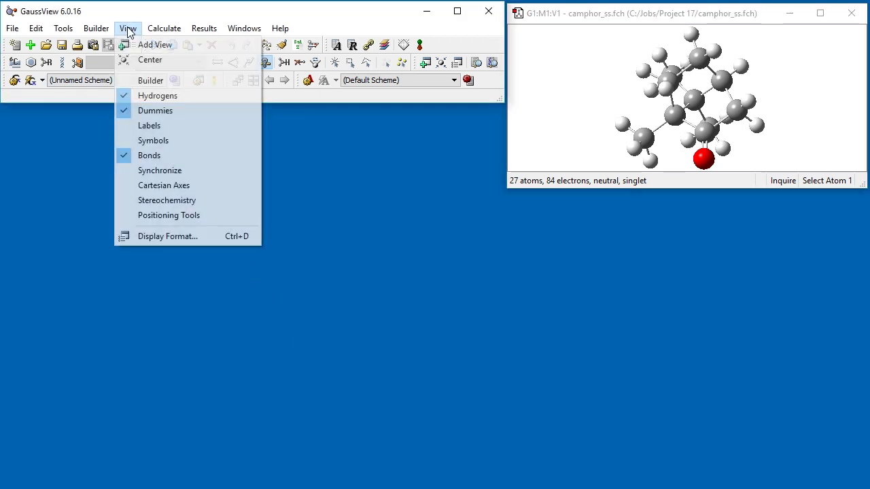
pyautogui.click(167, 200)
pyautogui.click(204, 28)
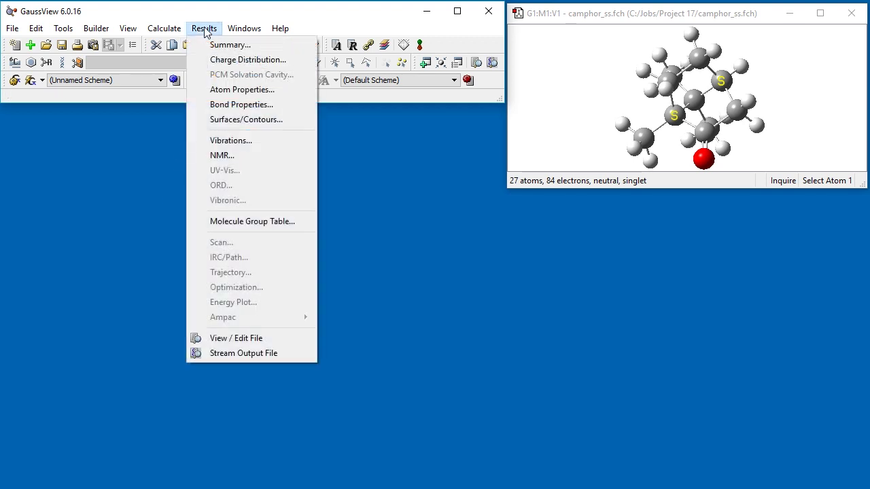
pyautogui.click(224, 140)
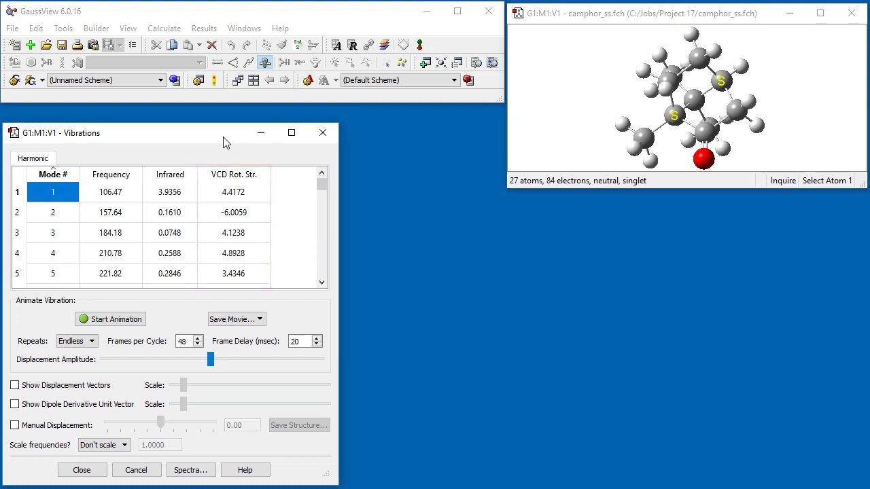
pyautogui.click(189, 470)
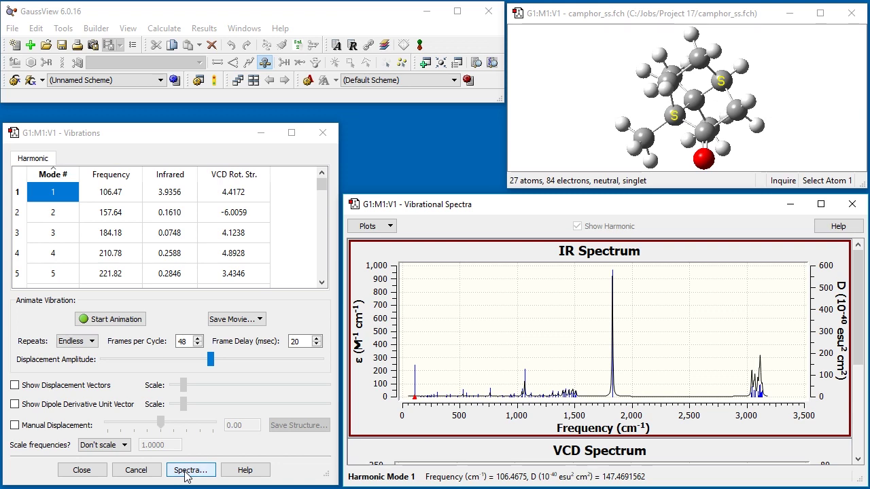
# Hide the IR plot, leaving only camphor's VCD spectrum in the spectra window
pyautogui.scroll(-3, 515, 253)
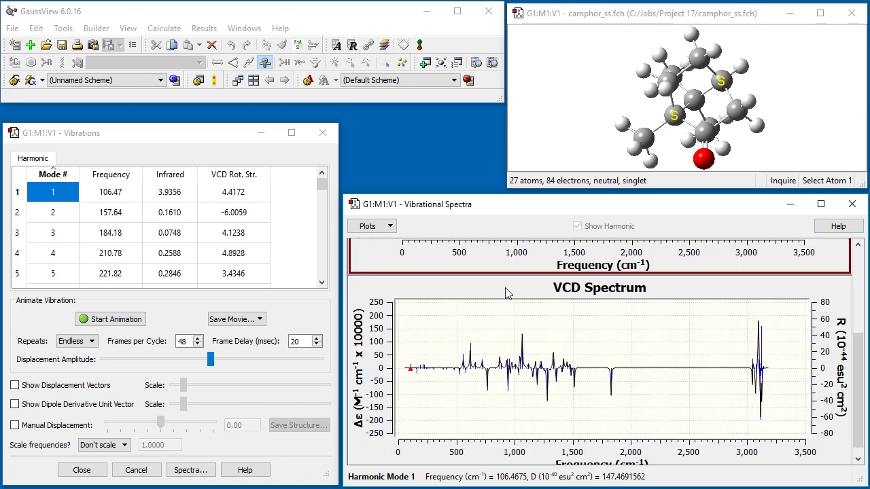
pyautogui.click(372, 226)
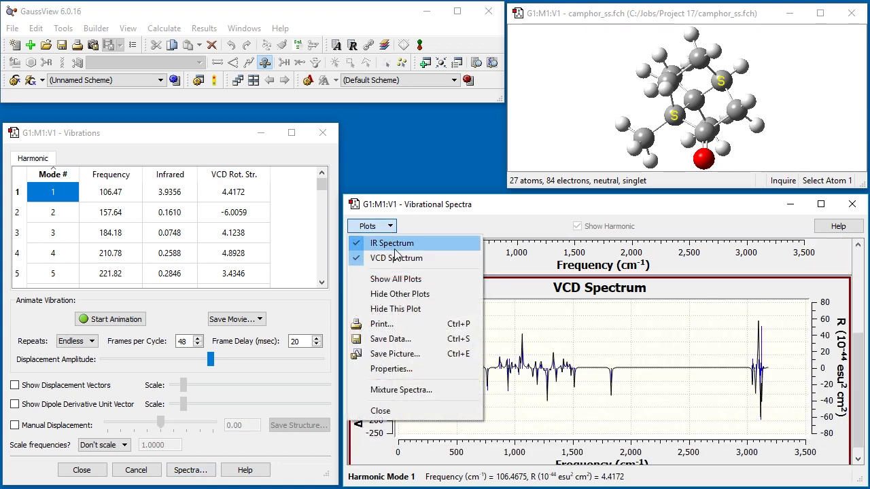
pyautogui.click(399, 294)
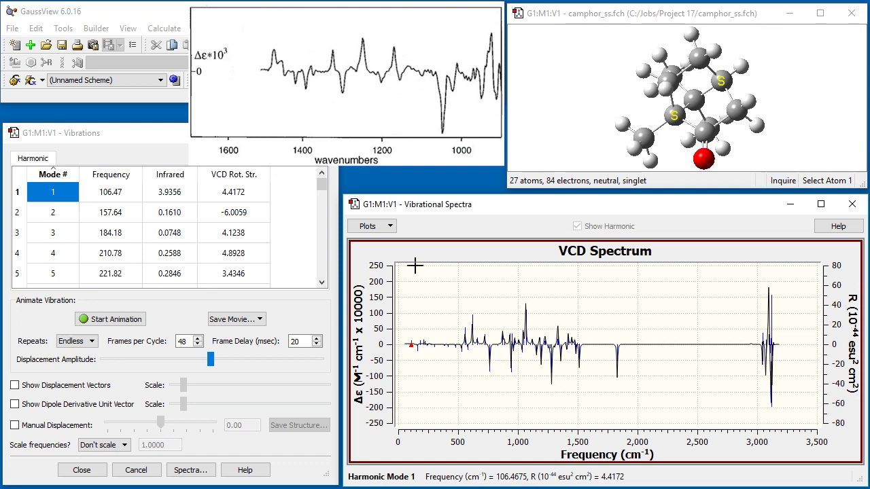
# Fix the VCD frequency axis to 1600–900 cm⁻¹ and invert its direction
pyautogui.click(379, 231)
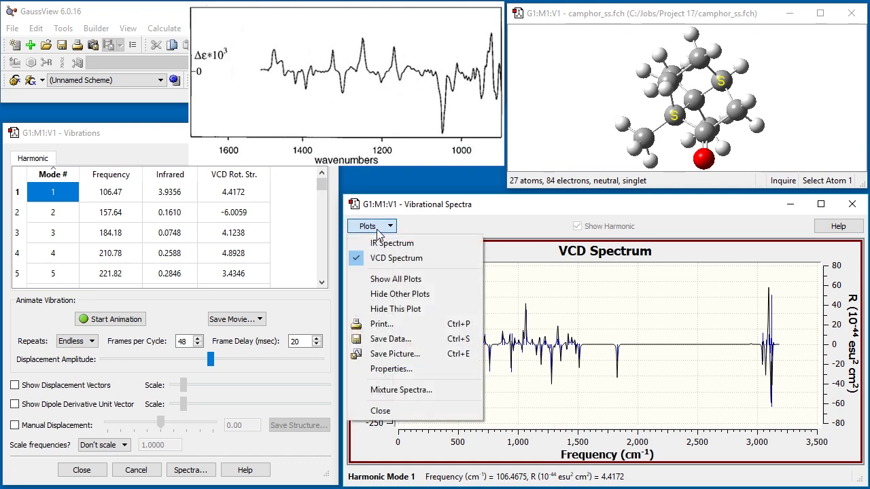
pyautogui.click(399, 371)
pyautogui.moveTo(231, 231); pyautogui.dragTo(233, 166)
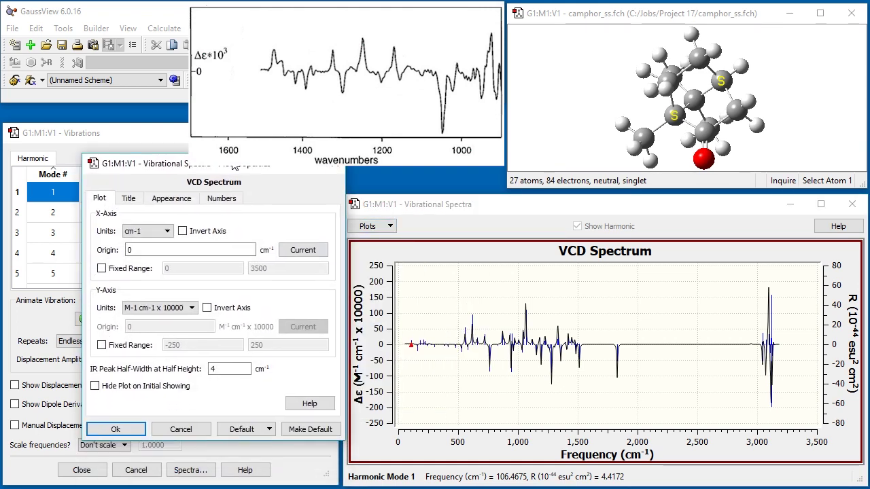
pyautogui.click(102, 269)
pyautogui.click(163, 268)
pyautogui.doubleClick(163, 269)
pyautogui.write('16')
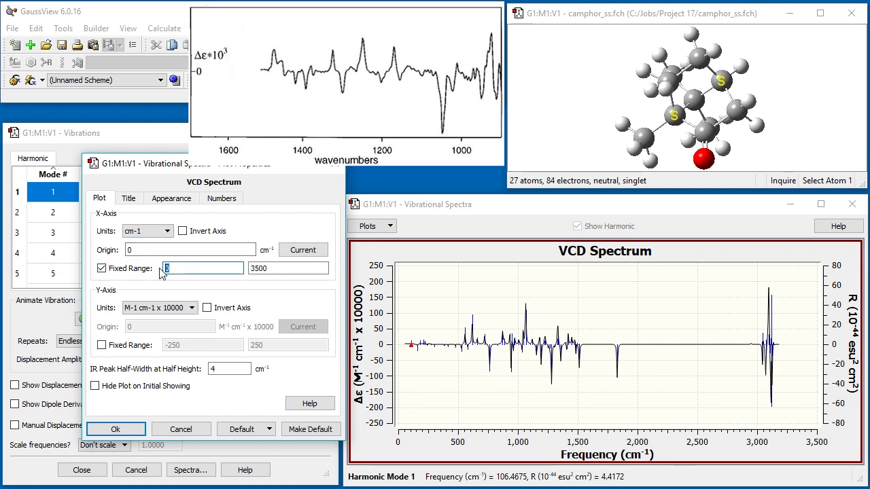
pyautogui.write('00')
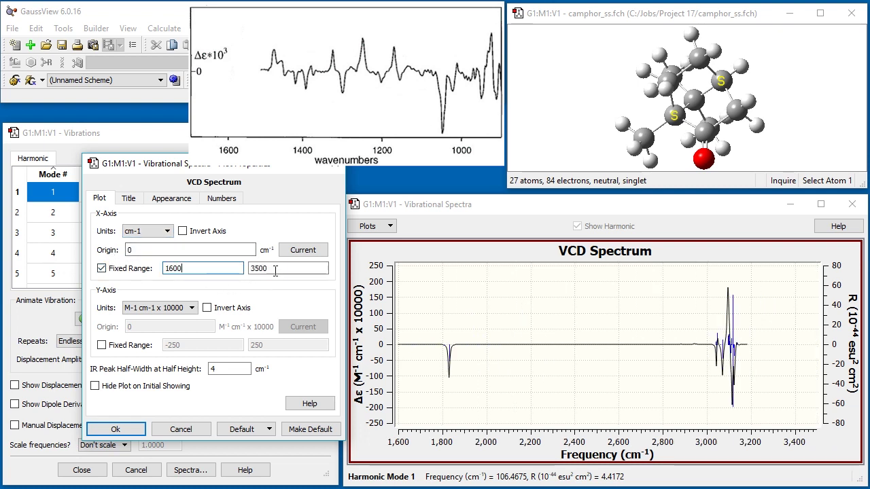
pyautogui.press('Tab')
pyautogui.write('900')
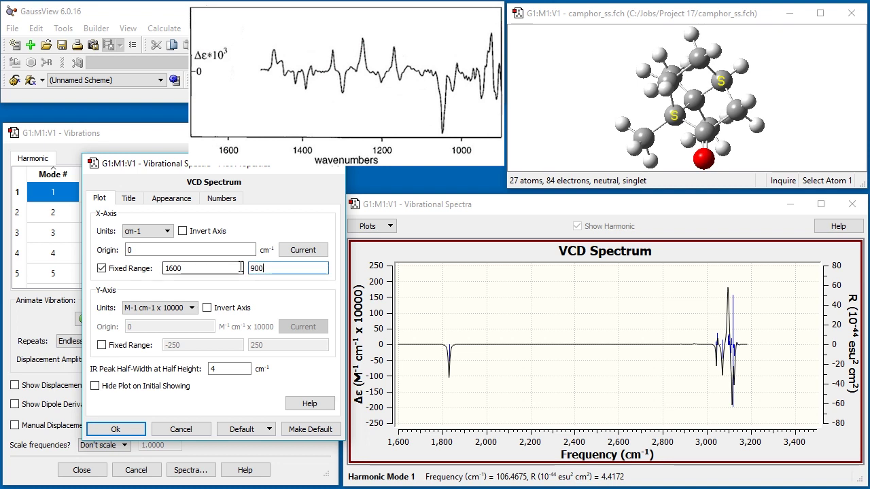
pyautogui.click(182, 231)
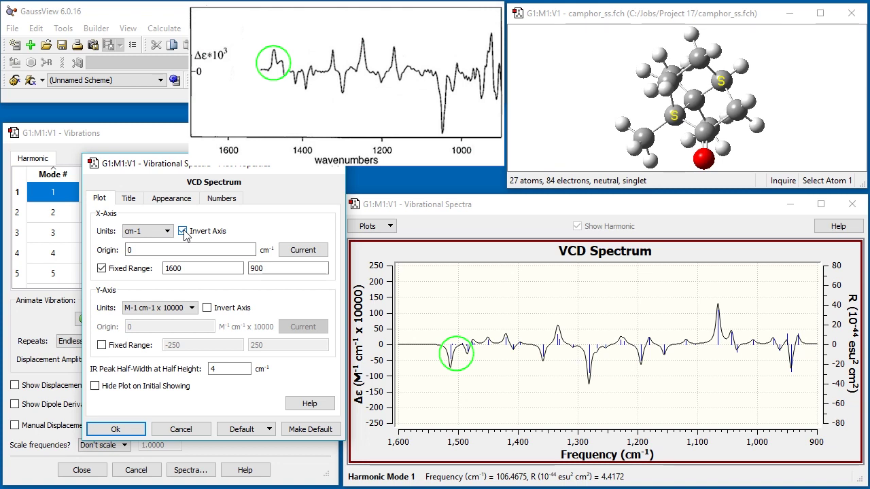
pyautogui.click(116, 429)
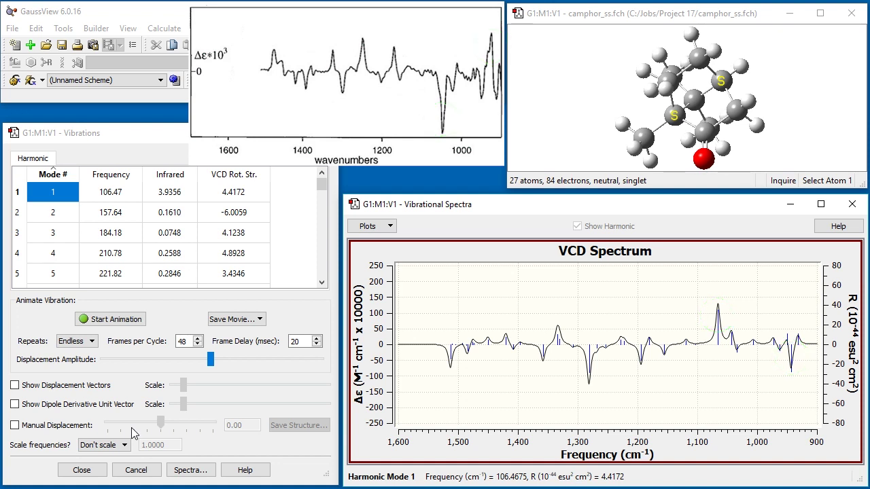
# Invert the VCD plot's Δε axis in the plot properties
pyautogui.click(371, 226)
pyautogui.click(400, 372)
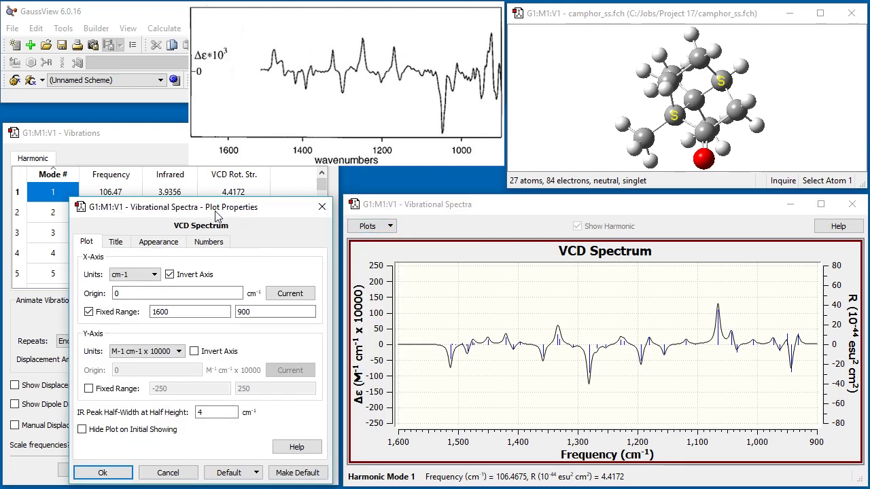
pyautogui.moveTo(225, 208); pyautogui.dragTo(206, 145)
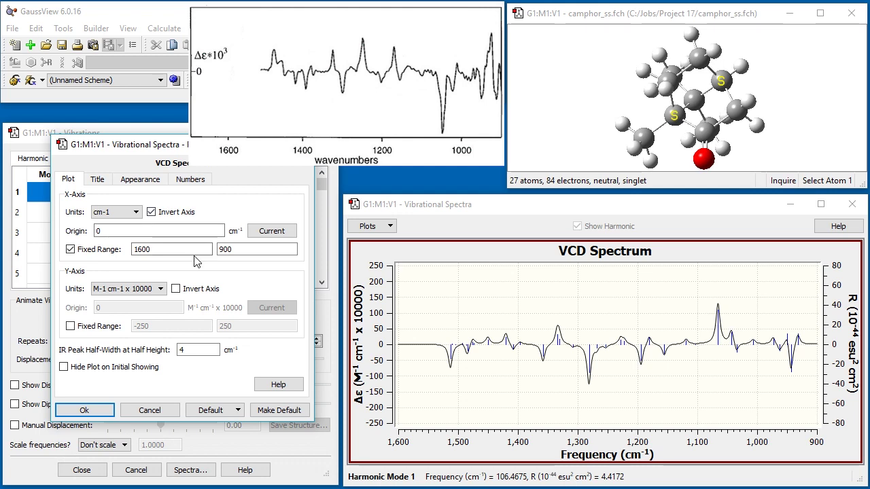
pyautogui.click(176, 289)
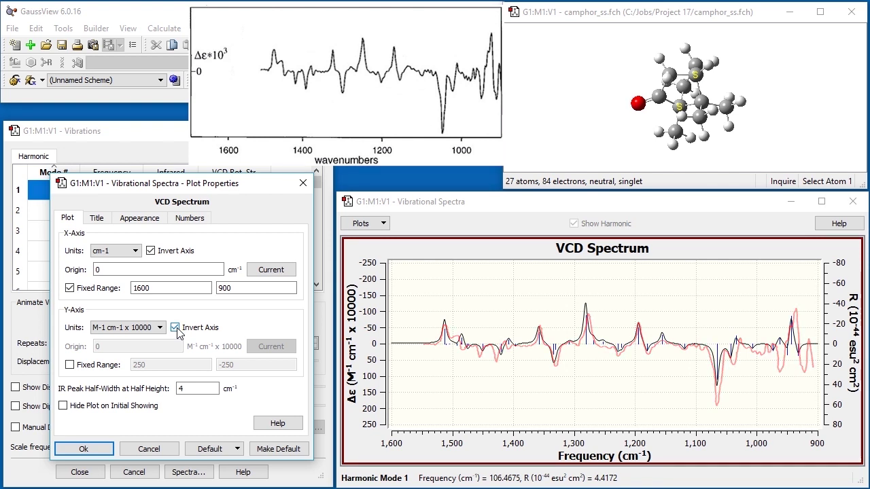
# Title the plot 'VCD Spectrum: Camphor(1R,4R)' and rename the x-axis 'wavenumbers'
pyautogui.click(106, 223)
pyautogui.click(119, 248)
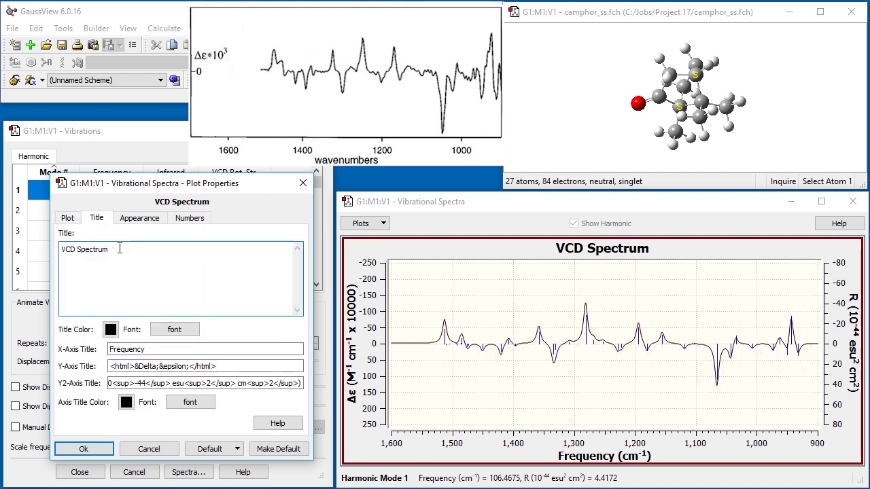
pyautogui.write(': Camphor(1R,4R)')
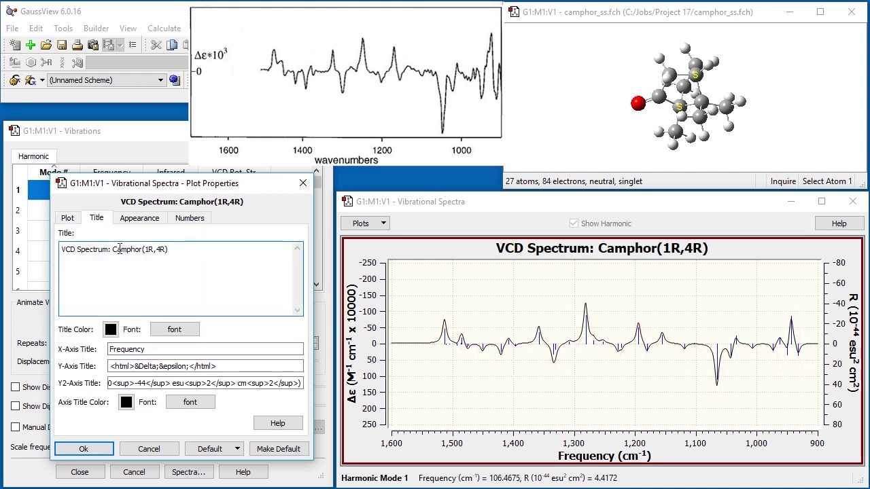
pyautogui.moveTo(146, 350); pyautogui.dragTo(107, 351)
pyautogui.write('waven')
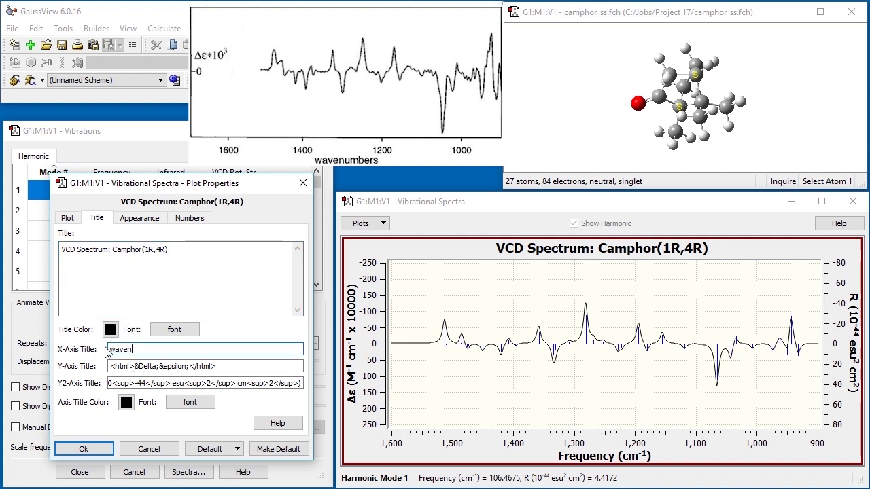
pyautogui.write('umbers')
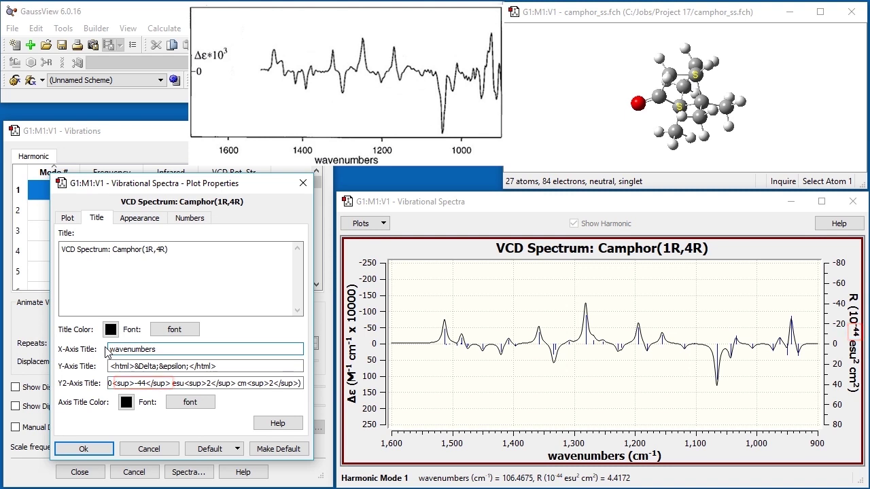
# Set a fixed Y-axis intensity range from -150 to 150
pyautogui.click(68, 224)
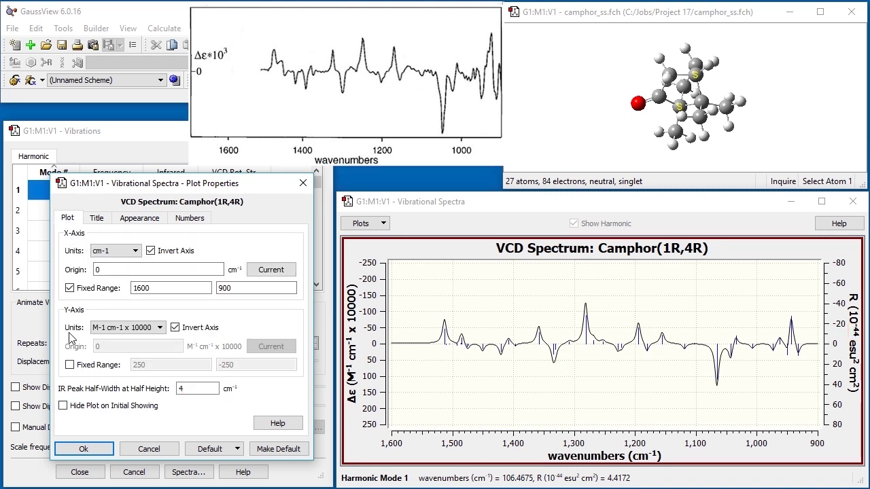
pyautogui.click(70, 365)
pyautogui.press('Tab')
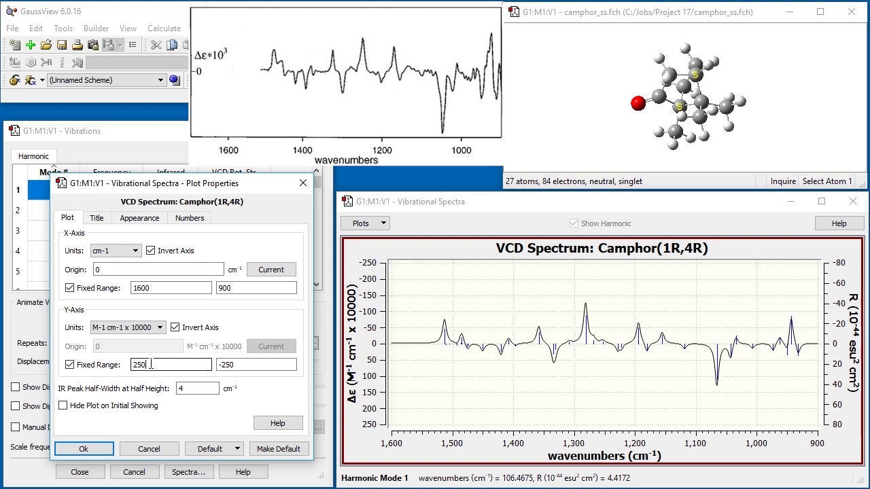
pyautogui.write('-1')
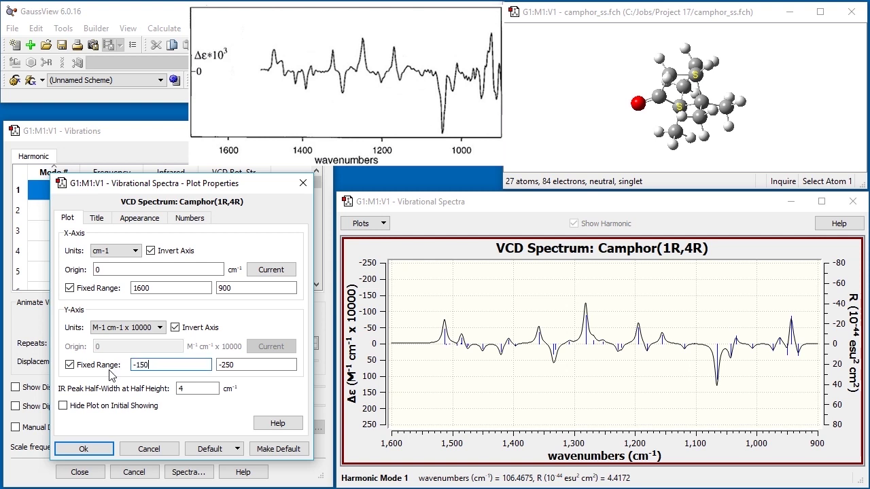
pyautogui.press('Tab')
pyautogui.write('150')
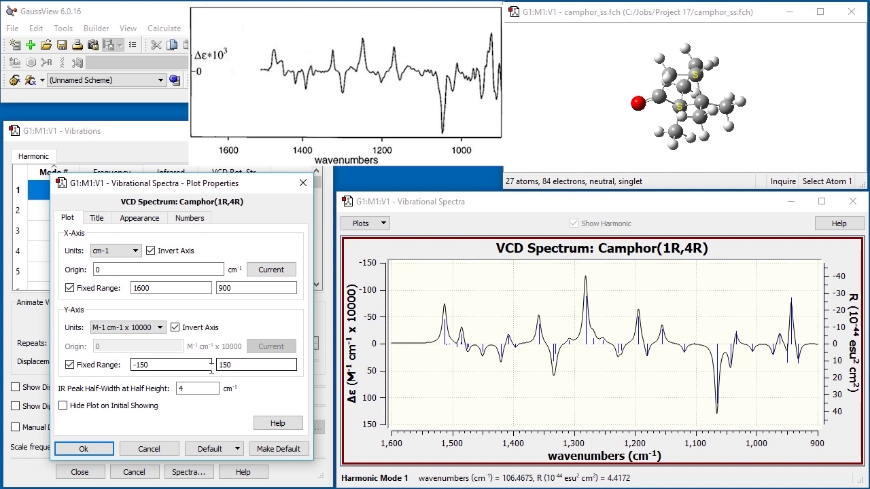
pyautogui.click(144, 224)
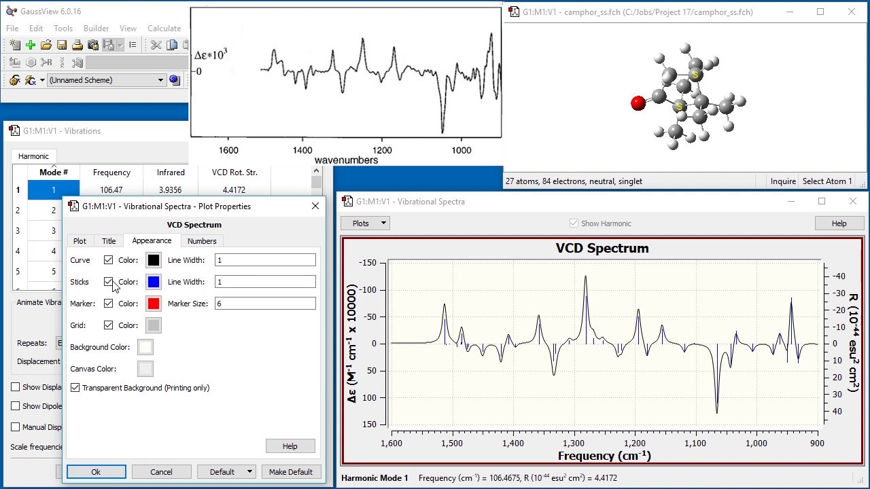
# Turn off sticks, marker and grid, and set the curve line width to 2
pyautogui.click(108, 283)
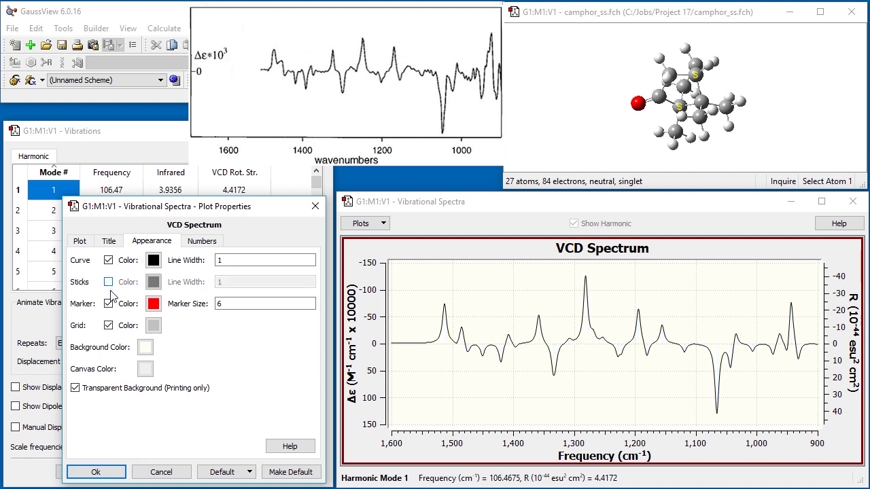
pyautogui.click(109, 303)
pyautogui.click(109, 326)
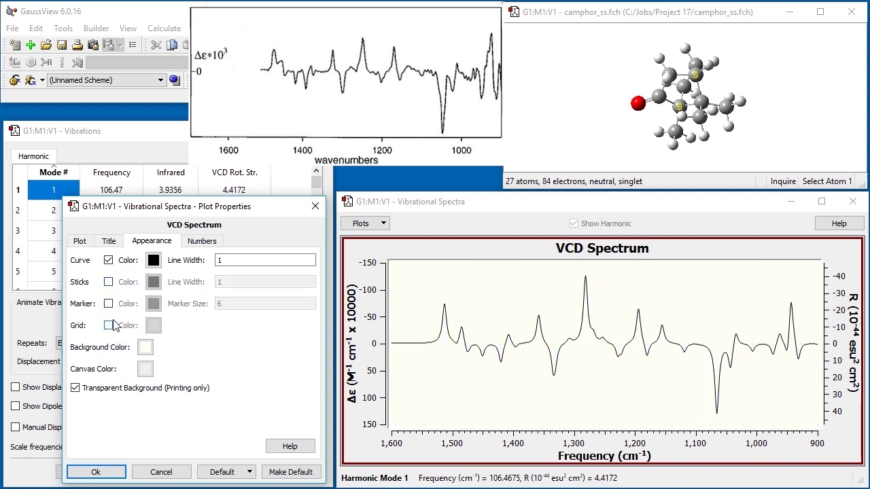
pyautogui.doubleClick(272, 260)
pyautogui.write('2')
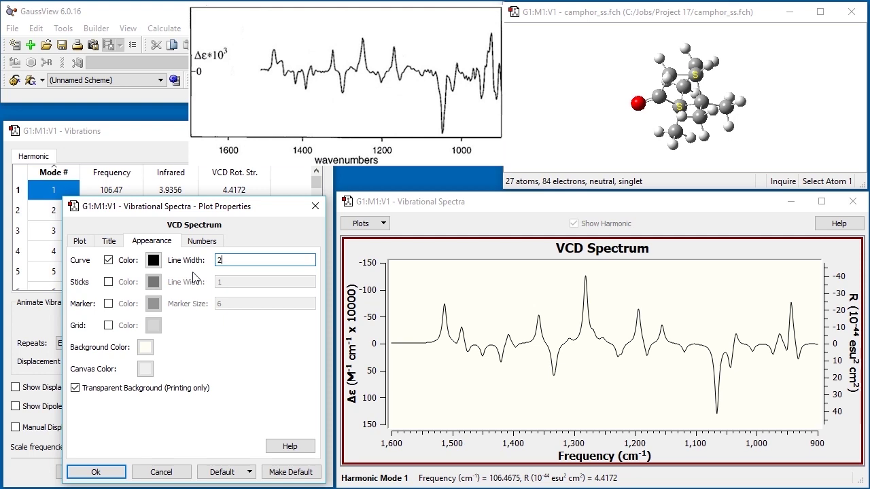
# Make both the plot background and canvas colour white
pyautogui.click(147, 348)
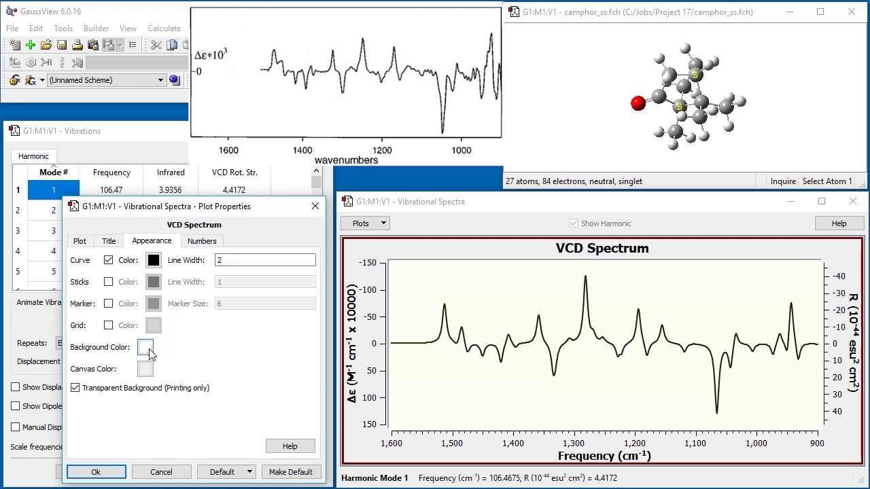
pyautogui.click(170, 336)
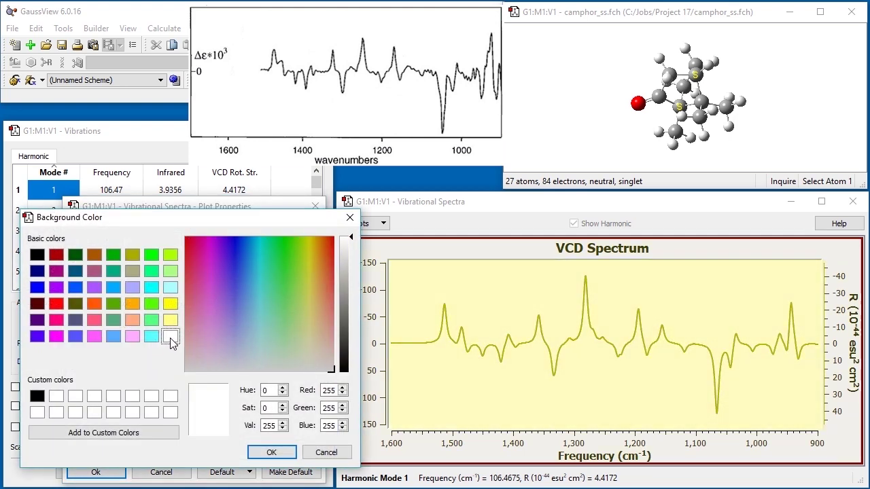
pyautogui.click(270, 453)
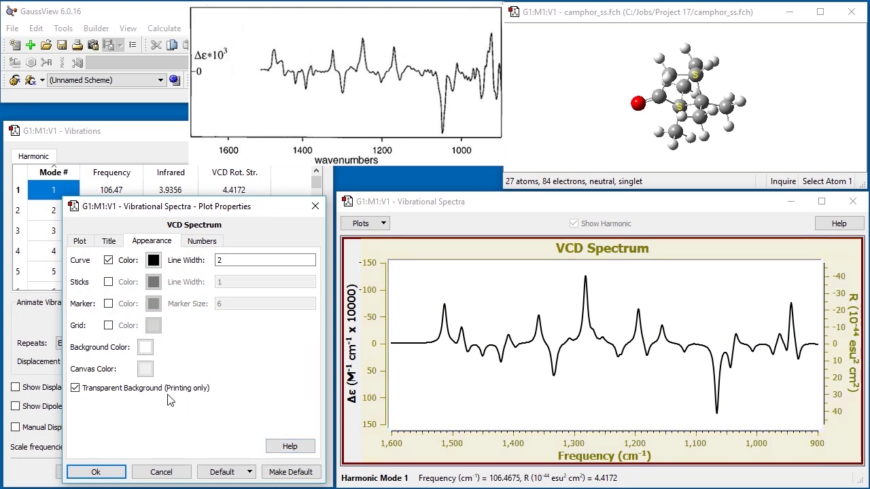
pyautogui.click(143, 371)
pyautogui.click(170, 337)
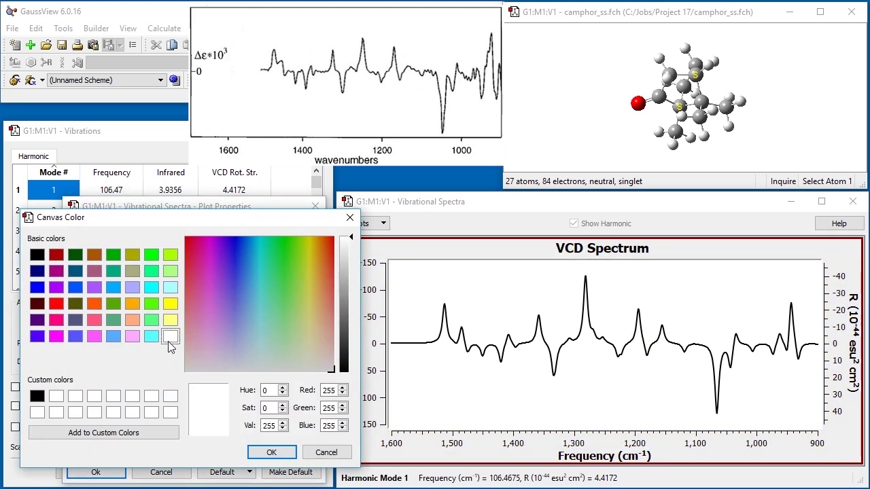
pyautogui.click(266, 453)
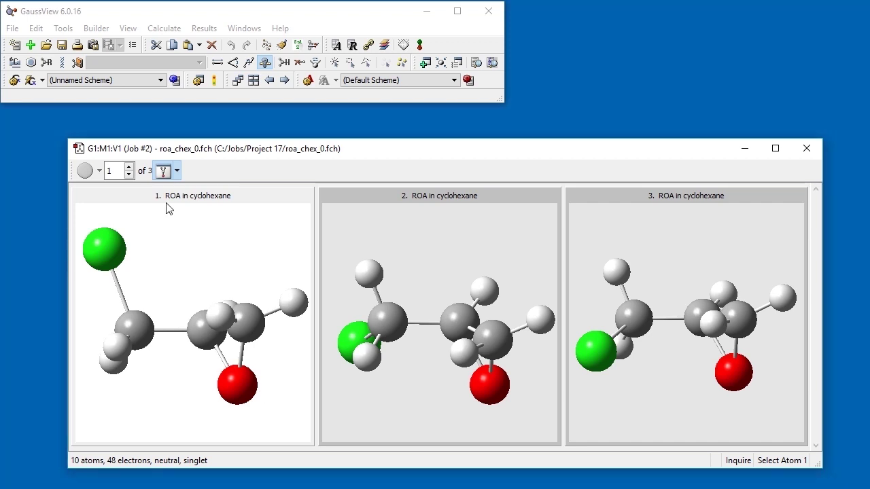
# Display only a single conformer, structure 1 of 3, instead of three panels
pyautogui.click(164, 172)
# Shrink the molecule window, then open the roa_chex_0 Vibrations table on the ROA ICPu/SCPu(180) column
pyautogui.moveTo(68, 470); pyautogui.dragTo(519, 369)
pyautogui.moveTo(641, 147); pyautogui.dragTo(682, 13)
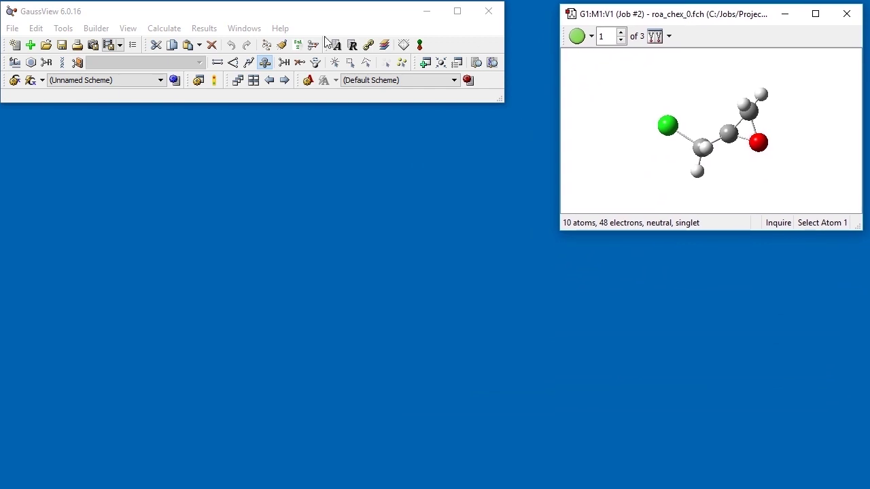
pyautogui.click(204, 28)
pyautogui.click(224, 140)
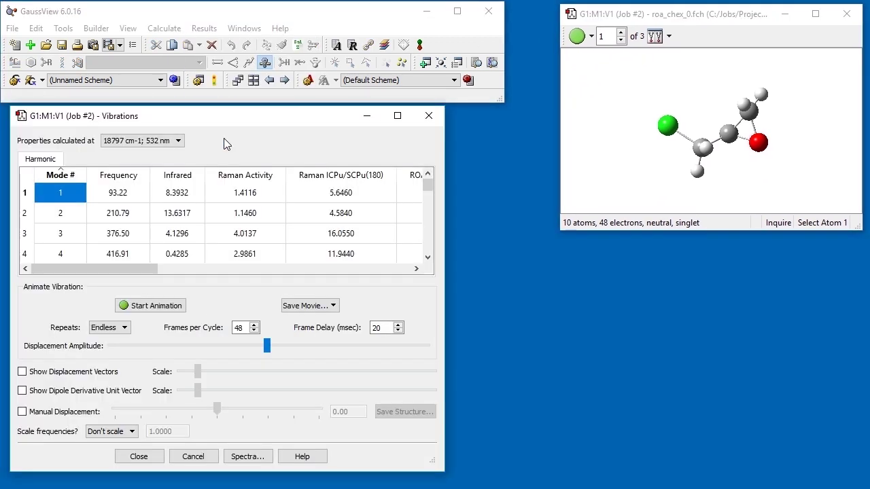
pyautogui.moveTo(136, 270); pyautogui.dragTo(229, 263)
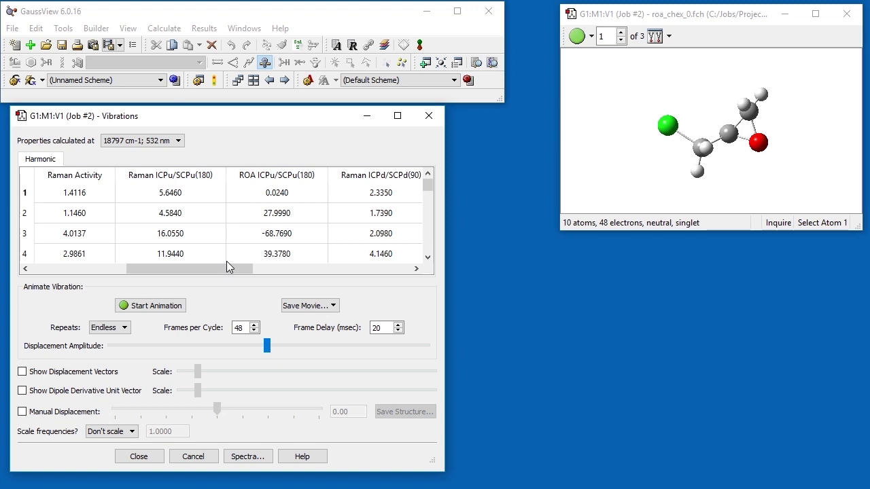
pyautogui.click(278, 197)
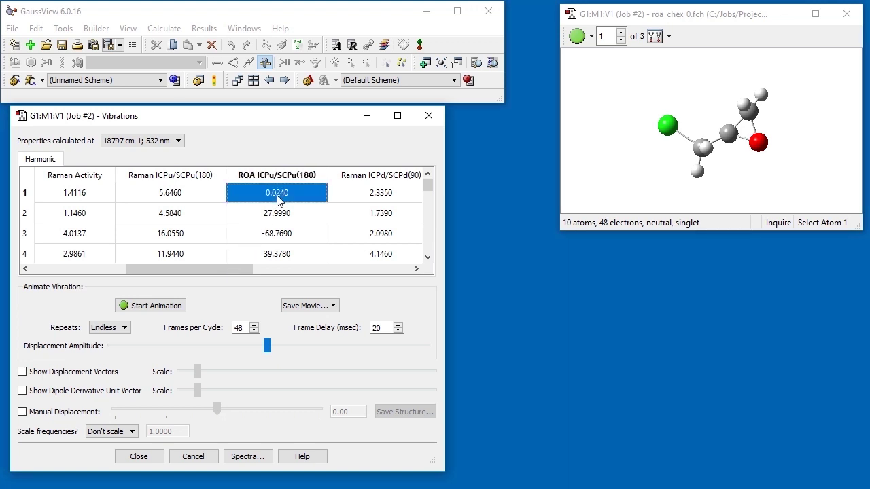
# Open the spectra, select the ROA ICPu/SCPu(180) plot and hide all other plots
pyautogui.click(252, 459)
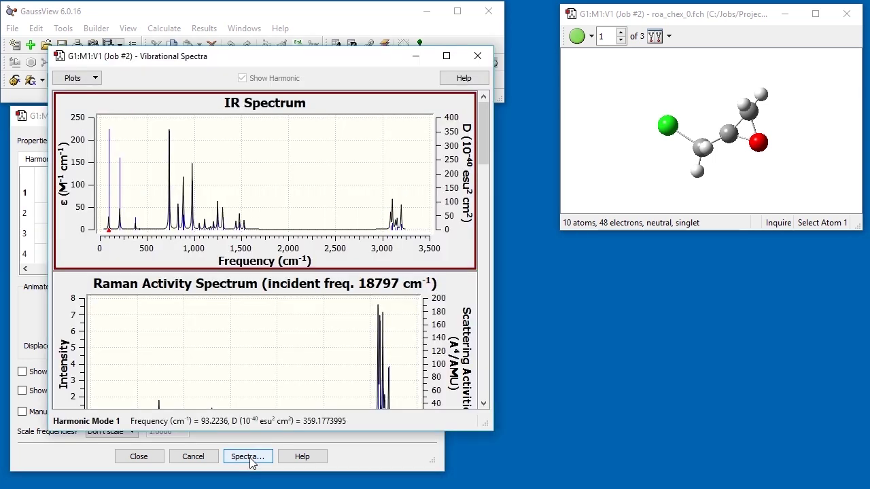
pyautogui.moveTo(486, 134); pyautogui.dragTo(484, 242)
pyautogui.click(325, 215)
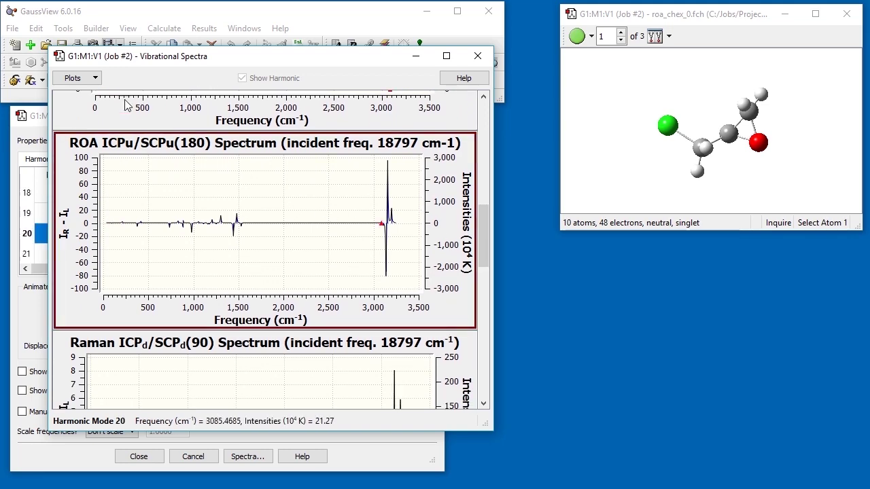
pyautogui.click(93, 80)
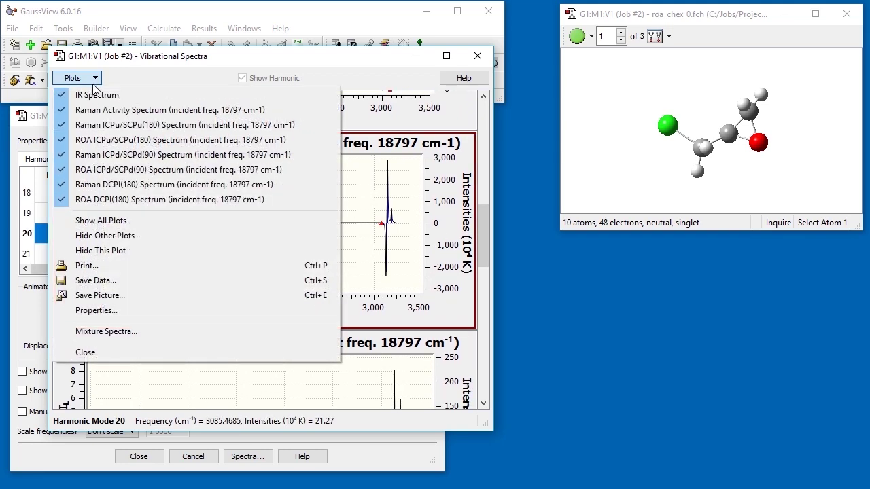
pyautogui.click(129, 236)
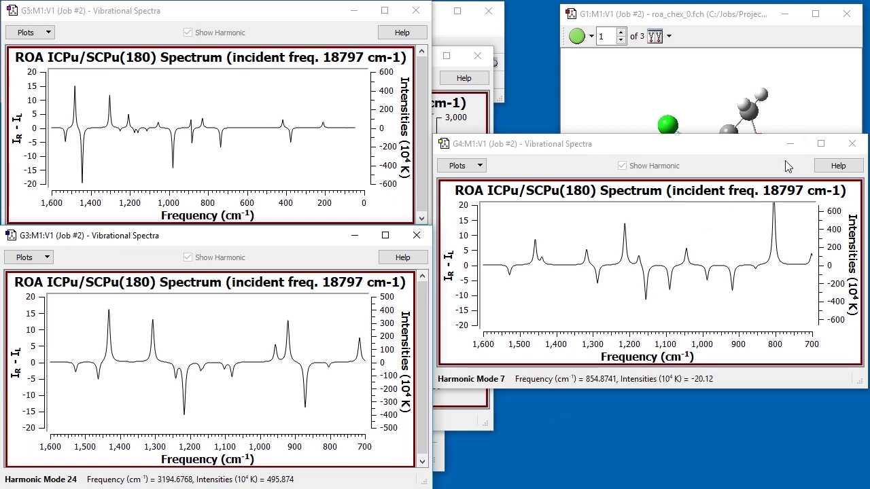
pyautogui.click(790, 144)
# Minimize the extra spectrum windows and create a mixture spectrum from the ROA plot
pyautogui.click(354, 235)
pyautogui.click(353, 10)
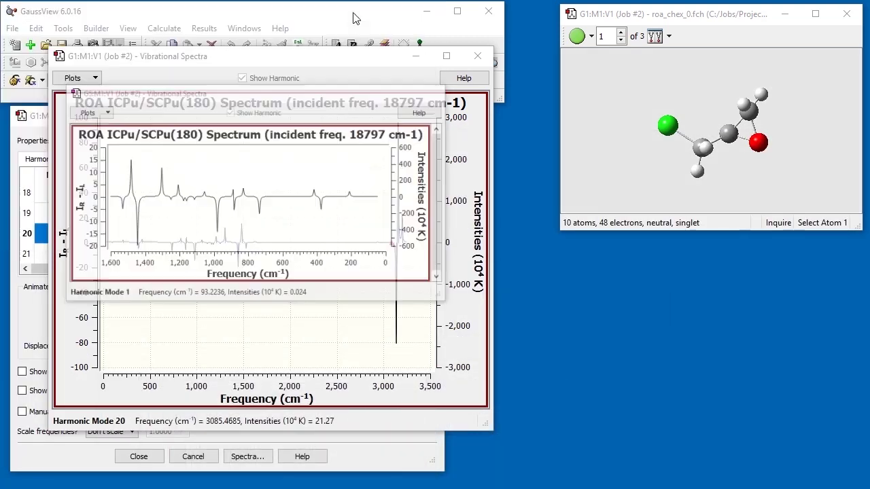
pyautogui.click(74, 78)
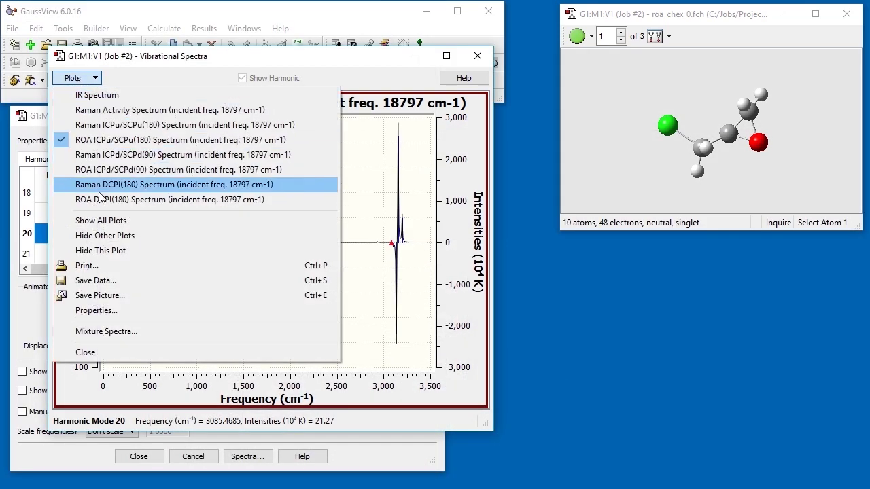
pyautogui.click(108, 331)
# Set the mixture plot axes to an inverted fixed 1600–0 cm-1 range, intensity −10 to 15
pyautogui.moveTo(402, 273); pyautogui.dragTo(426, 484)
pyautogui.click(27, 33)
pyautogui.click(61, 279)
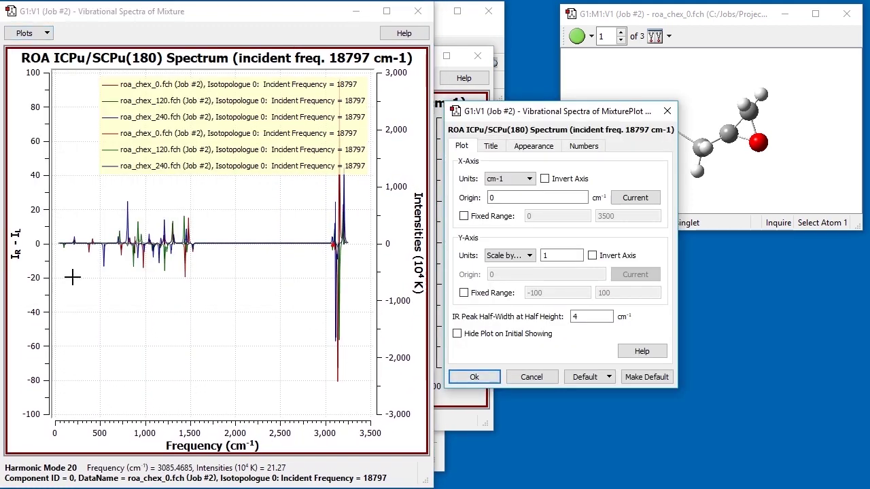
pyautogui.click(545, 178)
pyautogui.click(464, 216)
pyautogui.press('Tab')
pyautogui.write('1600')
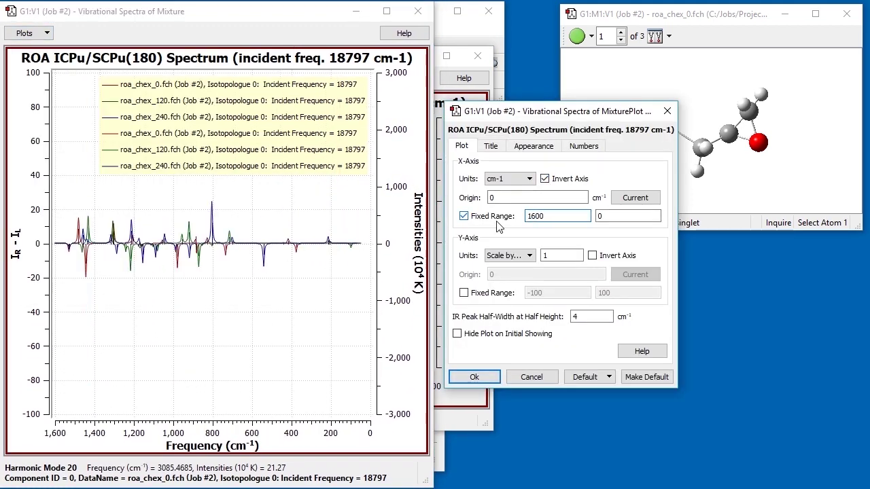
pyautogui.click(463, 292)
pyautogui.press('Tab')
pyautogui.write('-10')
pyautogui.press('Tab')
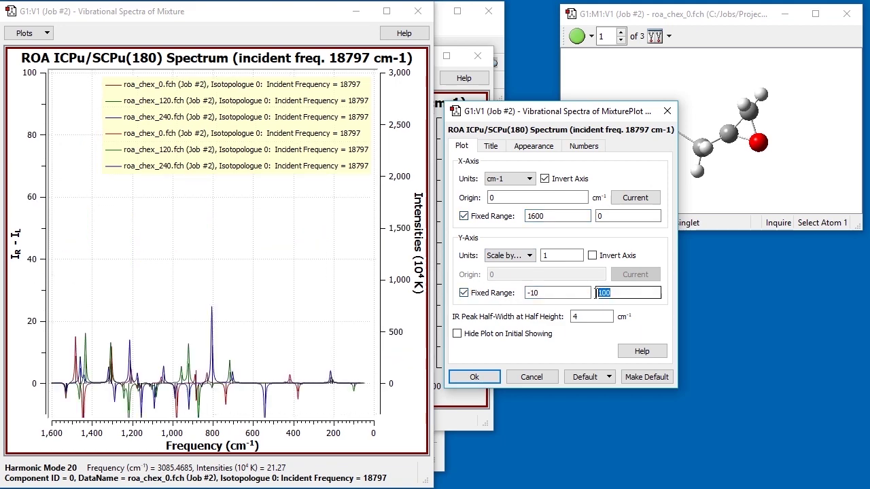
pyautogui.write('15')
# Turn off markers and grid, confirm colours, and title the plot 'Epichlorohydrin ROA in Cyclohexane'
pyautogui.click(533, 146)
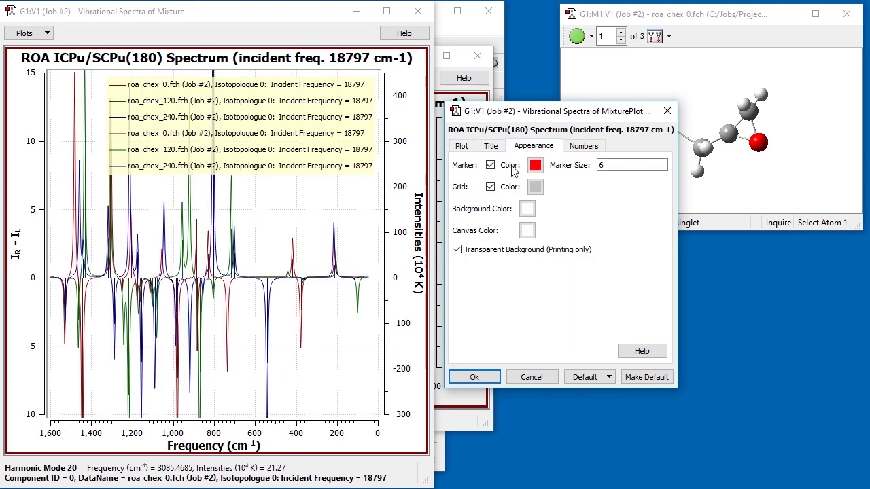
pyautogui.click(490, 187)
pyautogui.click(490, 165)
pyautogui.click(527, 209)
pyautogui.click(637, 354)
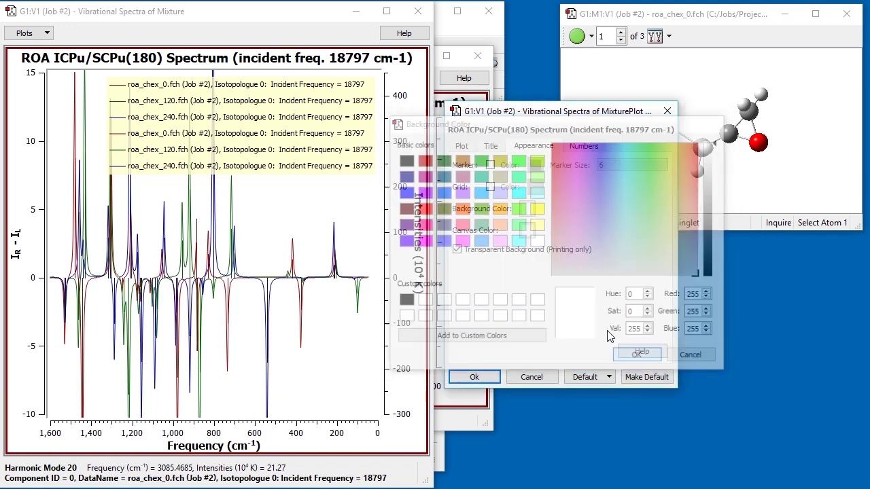
pyautogui.click(527, 231)
pyautogui.click(632, 356)
pyautogui.click(491, 146)
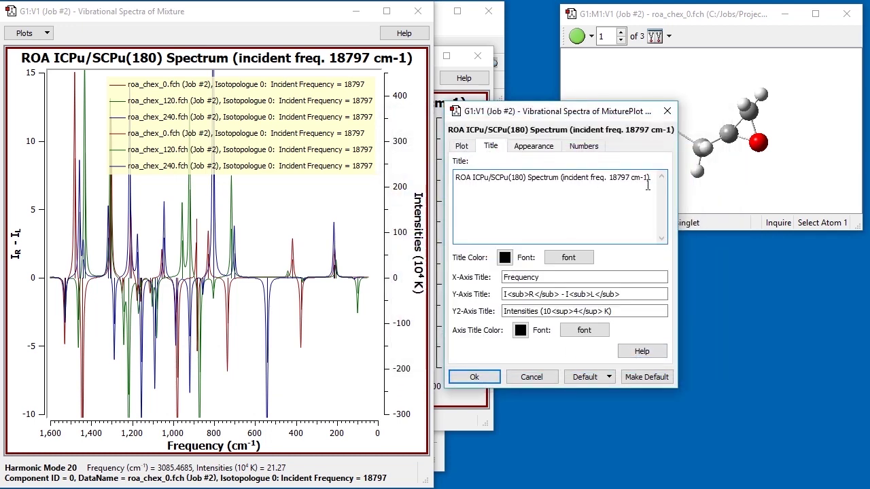
pyautogui.moveTo(648, 185); pyautogui.dragTo(445, 179)
pyautogui.write('Epichlorohydrin ROA in Cyclohexane')
pyautogui.click(475, 377)
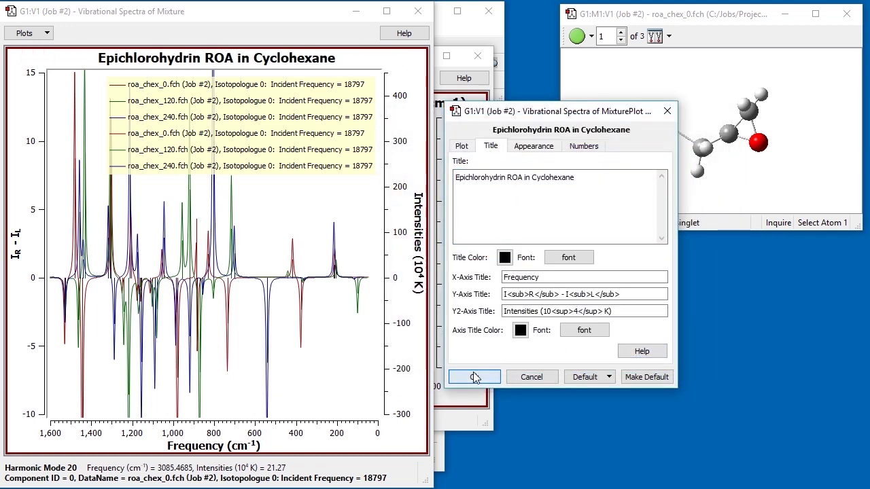
# In the Mixture Editor, hide all three conformer traces and assign Boltzmann population weights
pyautogui.click(28, 33)
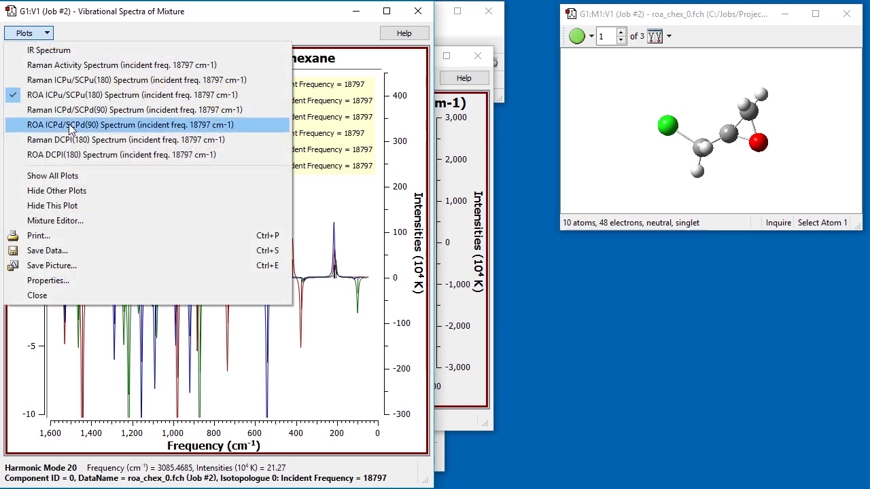
pyautogui.click(83, 220)
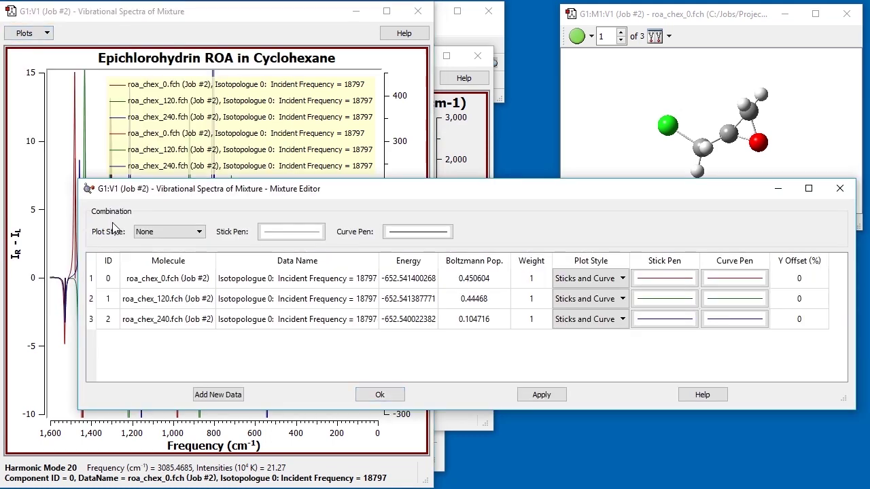
pyautogui.click(560, 282)
pyautogui.click(565, 293)
pyautogui.click(567, 299)
pyautogui.click(566, 313)
pyautogui.click(569, 320)
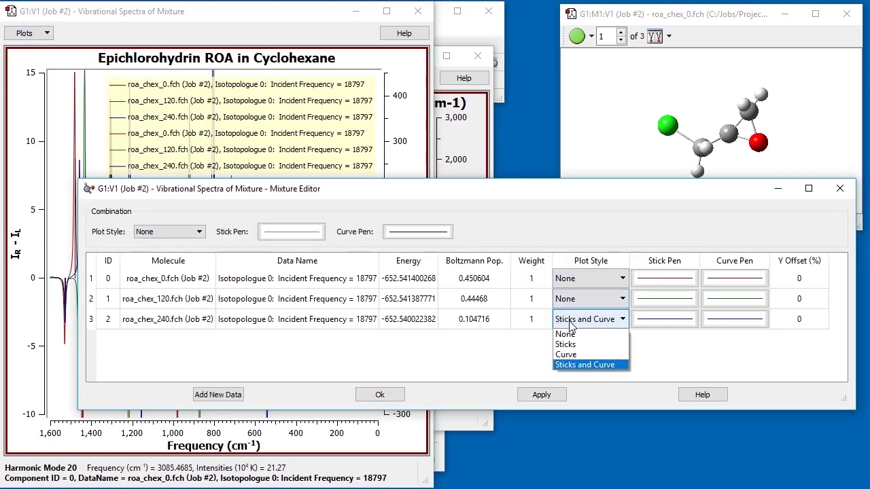
pyautogui.click(565, 334)
pyautogui.rightClick(538, 303)
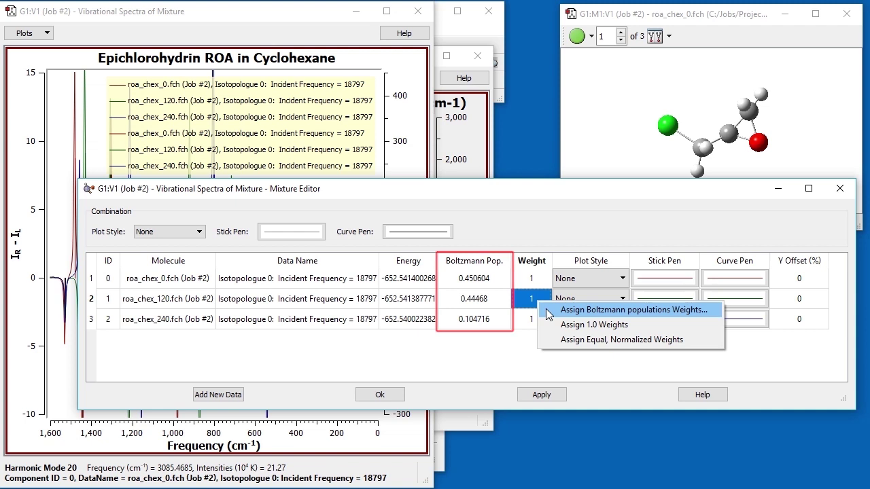
pyautogui.click(547, 310)
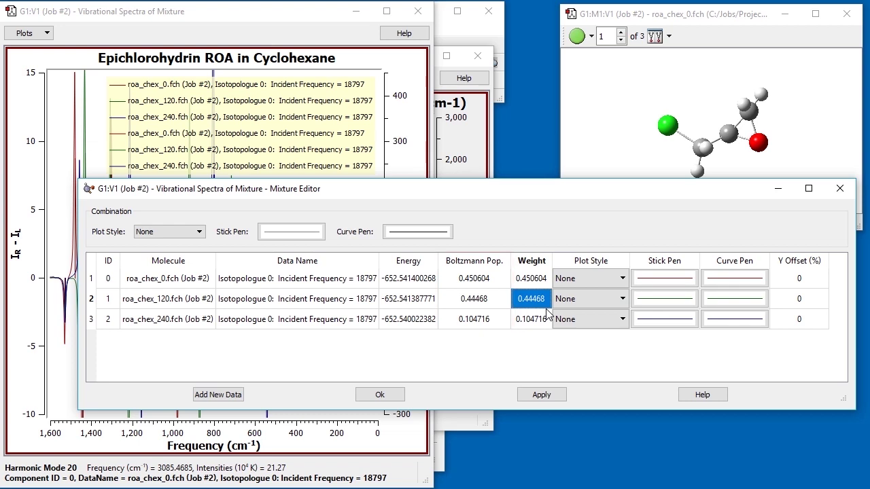
# Draw the combination as a red curve 2 px wide and apply it to the plot
pyautogui.click(184, 232)
pyautogui.click(176, 256)
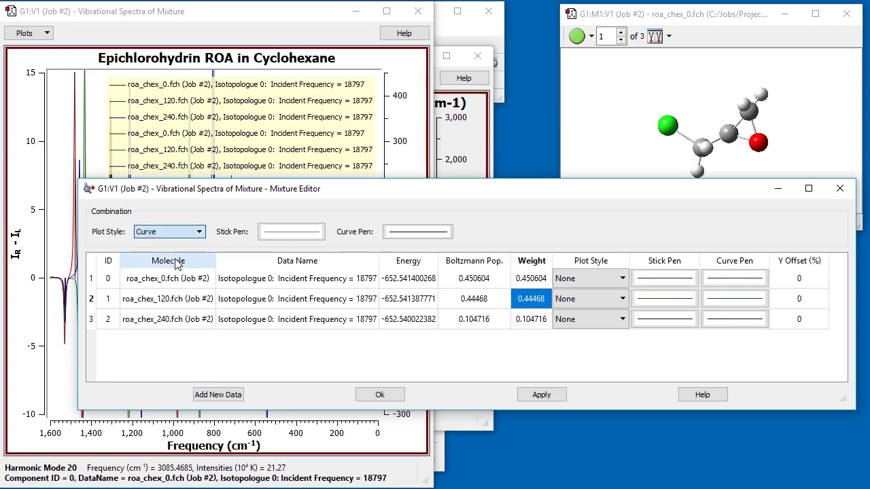
pyautogui.click(418, 232)
pyautogui.click(414, 290)
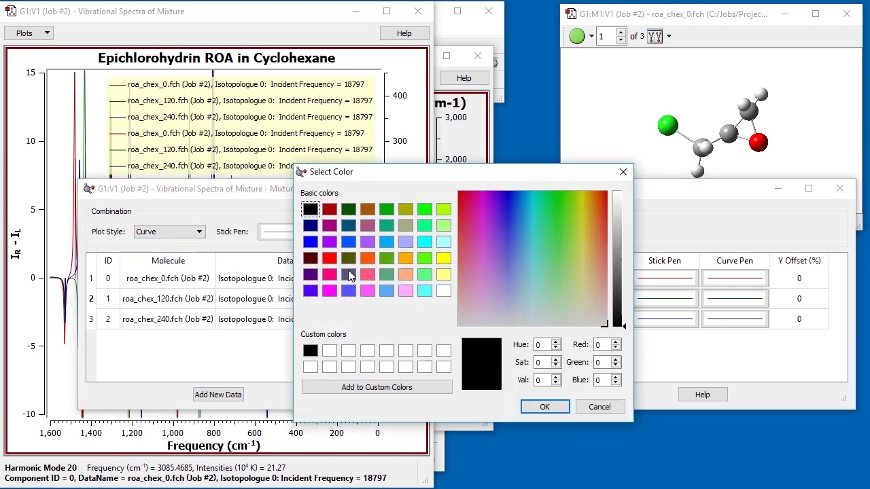
pyautogui.click(332, 259)
pyautogui.click(543, 404)
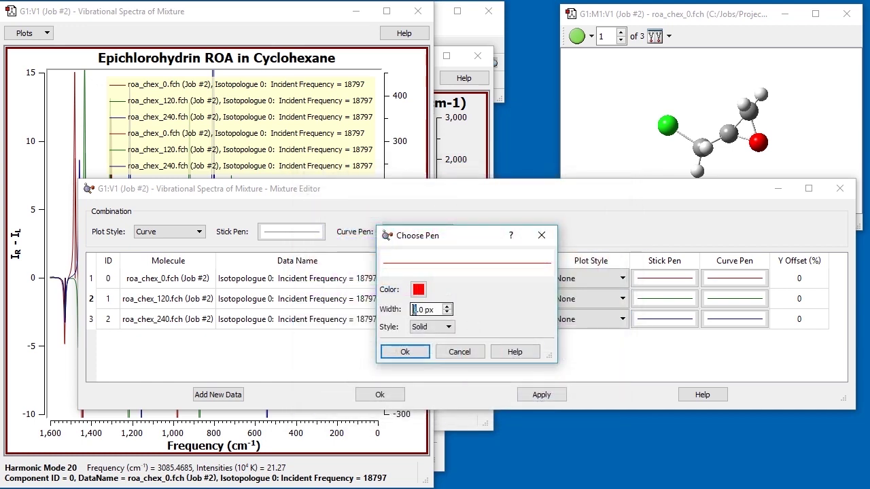
pyautogui.doubleClick(416, 310)
pyautogui.write('2')
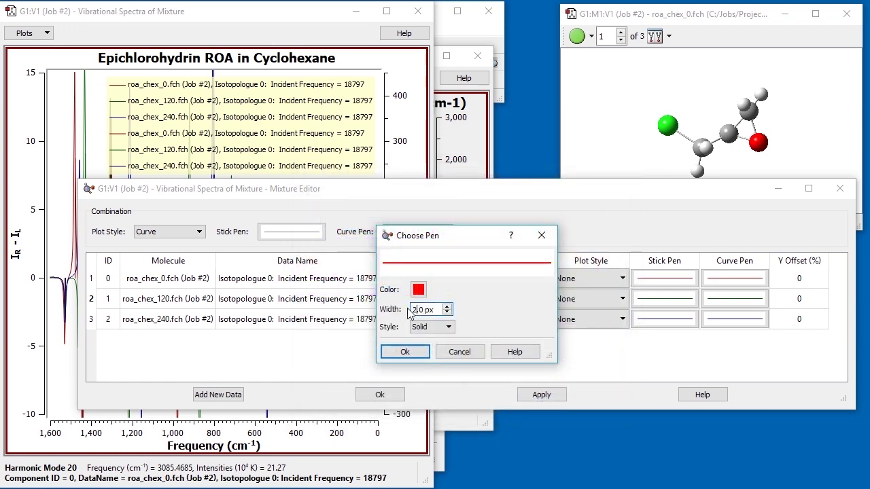
pyautogui.click(412, 351)
pyautogui.click(535, 396)
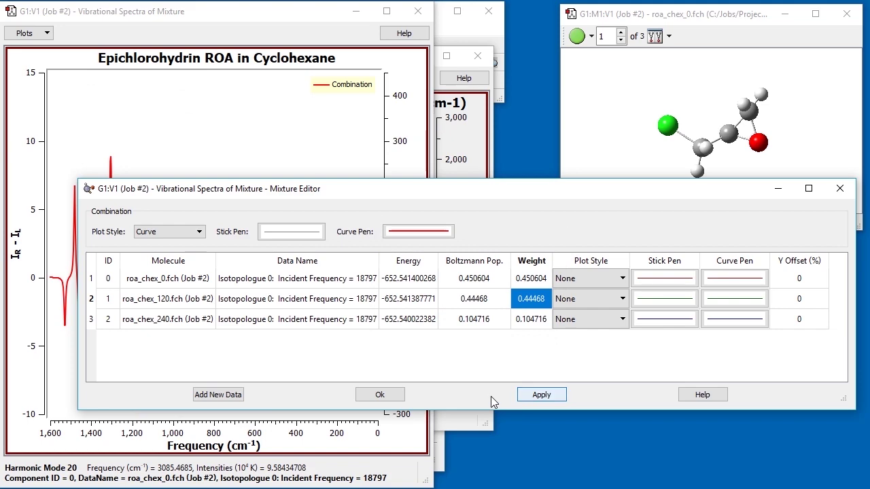
pyautogui.click(386, 396)
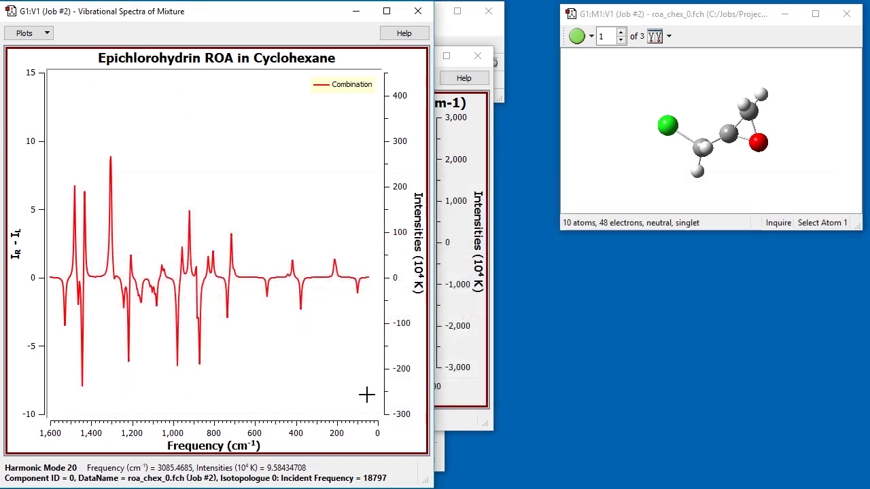
# Bring the acetonitrile ROA mixture spectrum forward and place it beside the cyclohexane one
pyautogui.click(448, 56)
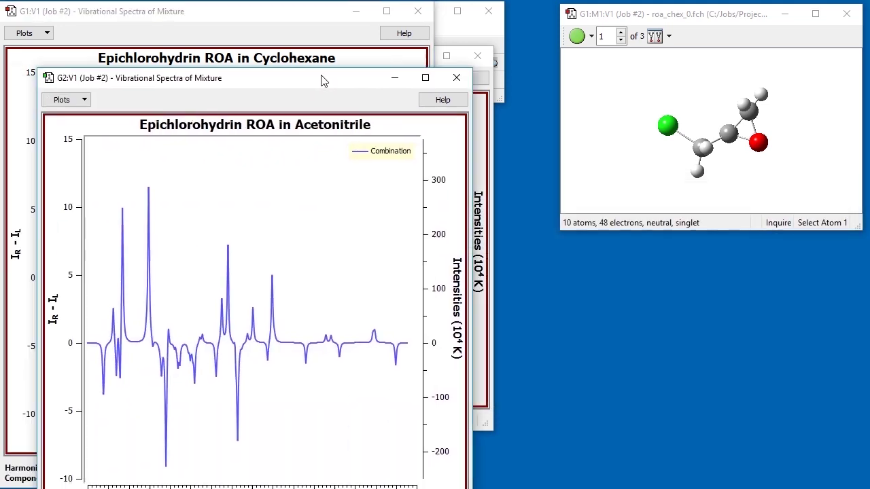
pyautogui.moveTo(320, 71); pyautogui.dragTo(703, 17)
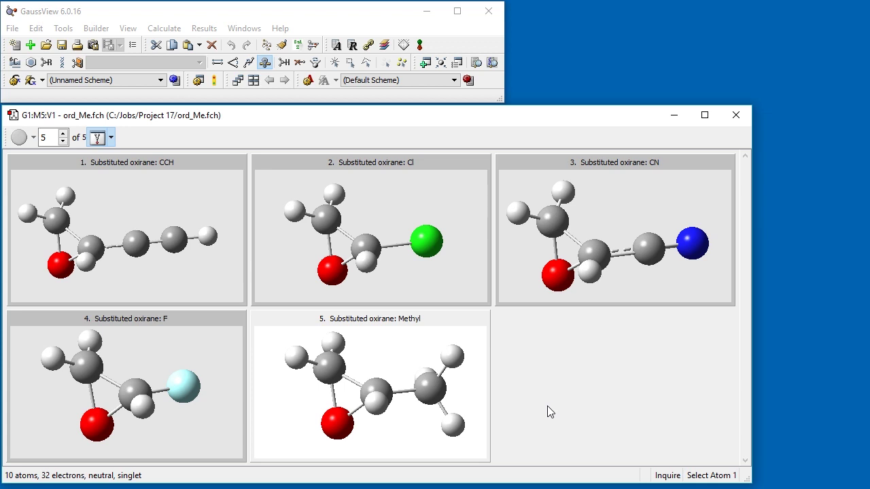
# Show methyl oxirane alone, open its enlarged ORD plot, and zoom to fit the whole curve
pyautogui.click(97, 139)
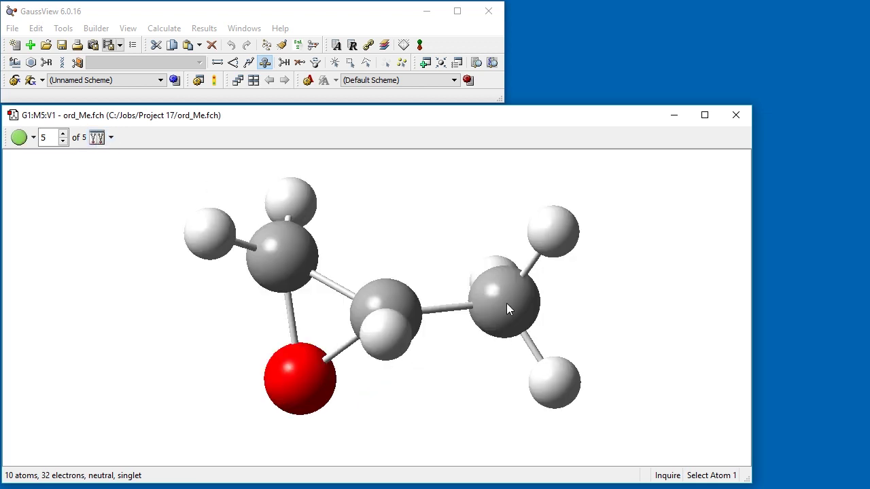
pyautogui.moveTo(751, 484); pyautogui.dragTo(351, 393)
pyautogui.moveTo(209, 116); pyautogui.dragTo(725, 13)
pyautogui.click(204, 29)
pyautogui.click(221, 185)
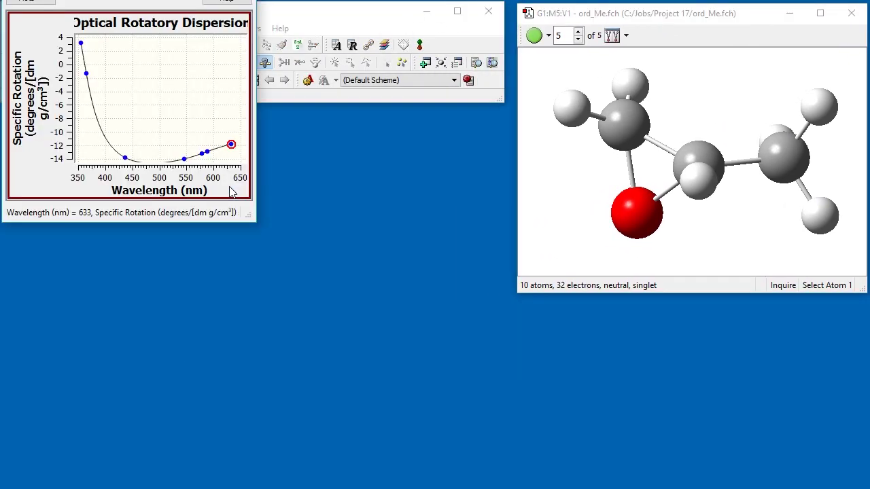
pyautogui.moveTo(254, 356); pyautogui.dragTo(505, 488)
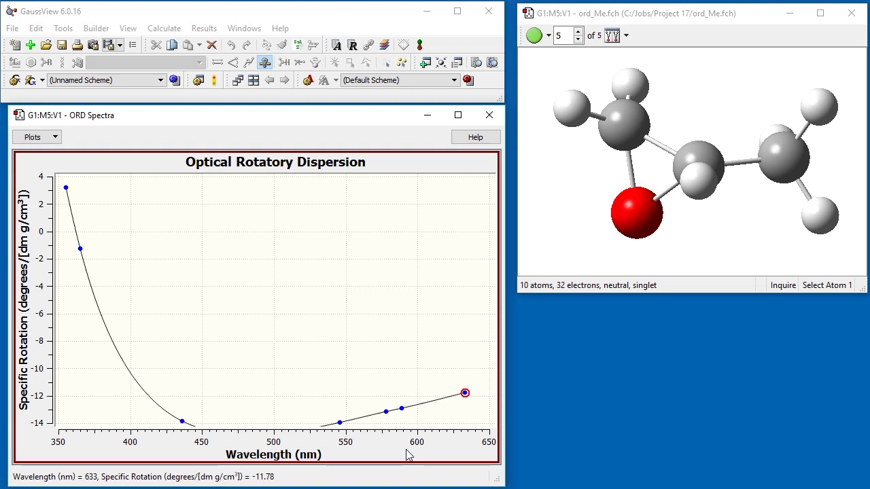
pyautogui.moveTo(59, 181); pyautogui.dragTo(496, 461)
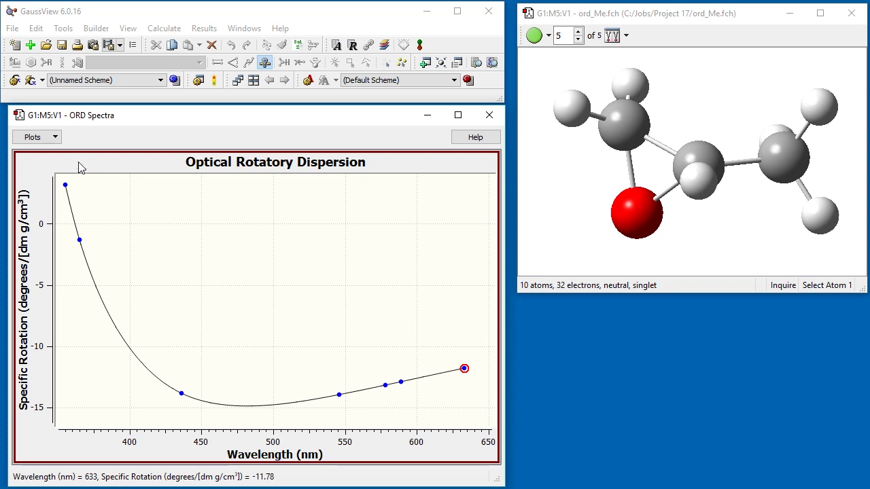
pyautogui.click(37, 137)
# Plot all five oxiranes' ORD curves together in an enlarged, fully visible mixture window
pyautogui.click(86, 242)
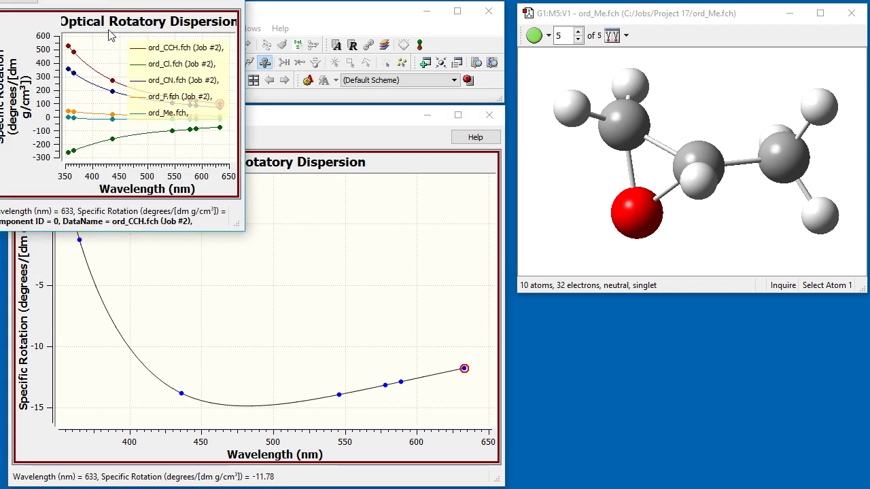
pyautogui.moveTo(81, 0); pyautogui.dragTo(100, 112)
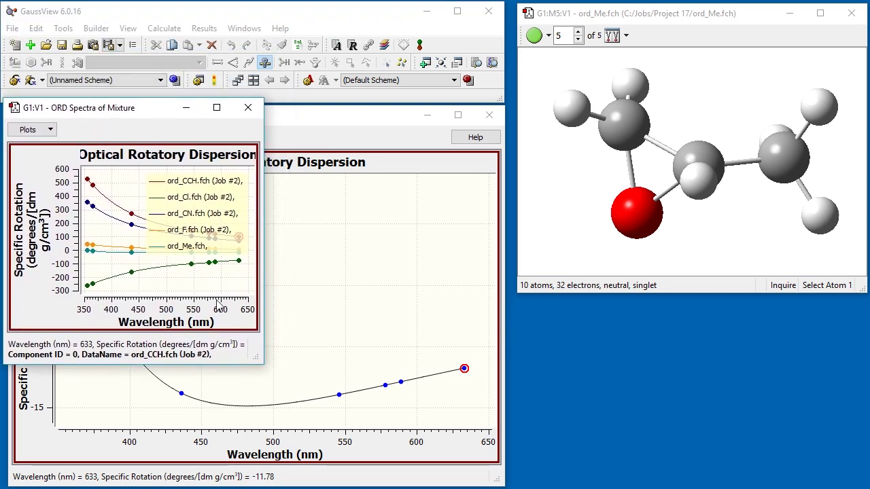
pyautogui.moveTo(254, 358); pyautogui.dragTo(500, 482)
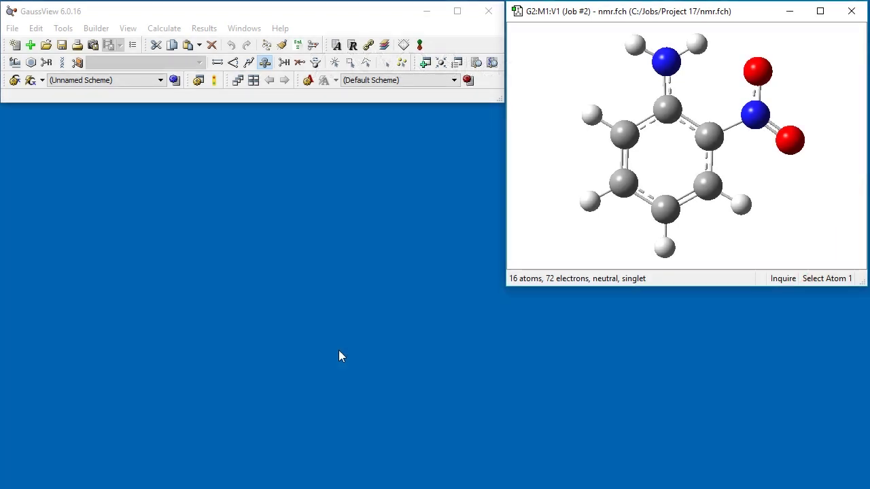
# Open the 2-nitroaniline NMR spectrum and enlarge its window
pyautogui.click(204, 28)
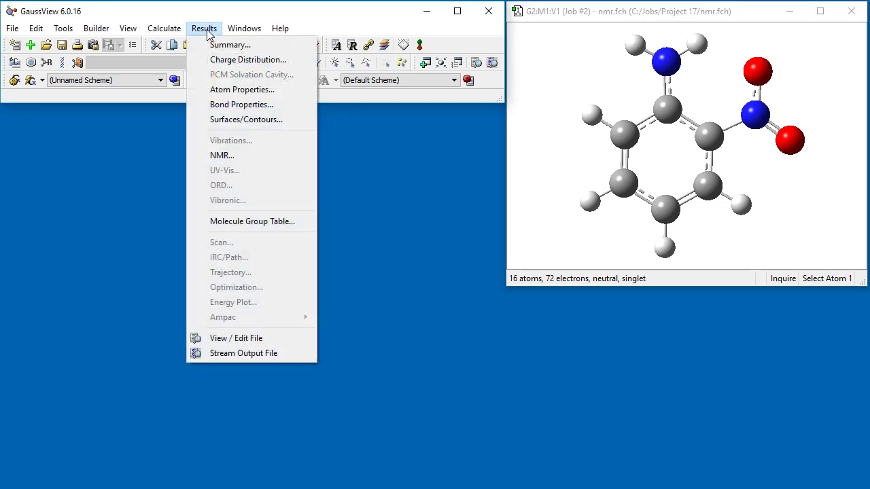
pyautogui.click(224, 155)
pyautogui.moveTo(602, 307); pyautogui.dragTo(164, 127)
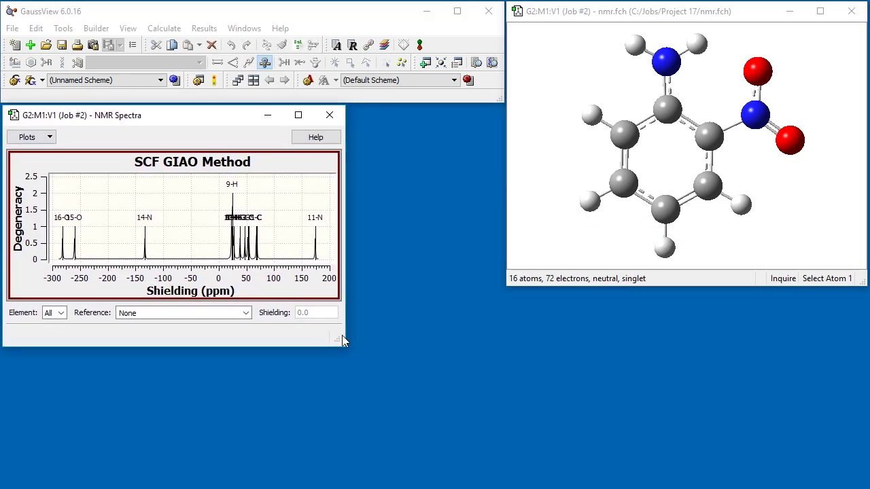
pyautogui.moveTo(344, 344); pyautogui.dragTo(499, 441)
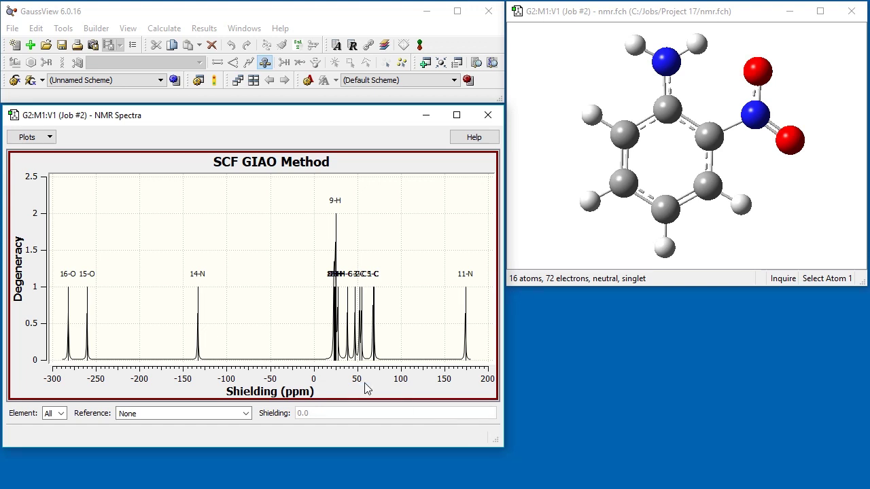
# Label atoms with shielding values, identify the 47 ppm peak's atom, and show only carbon peaks
pyautogui.click(35, 136)
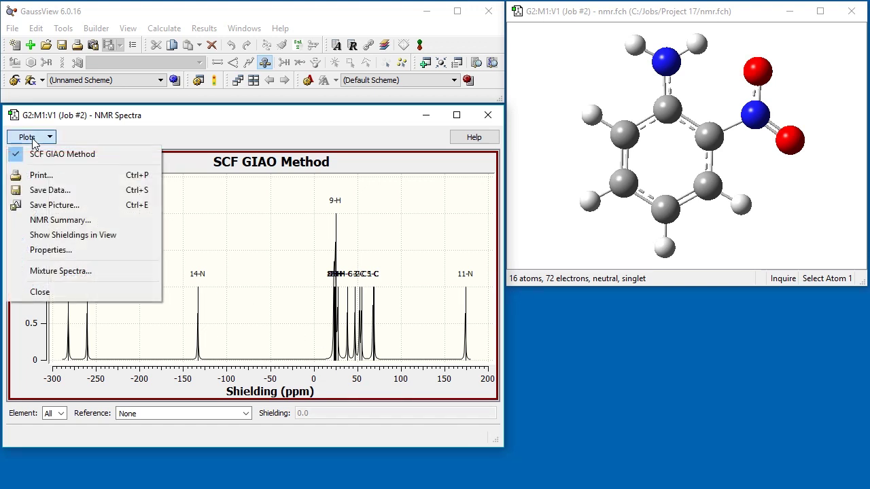
pyautogui.click(87, 235)
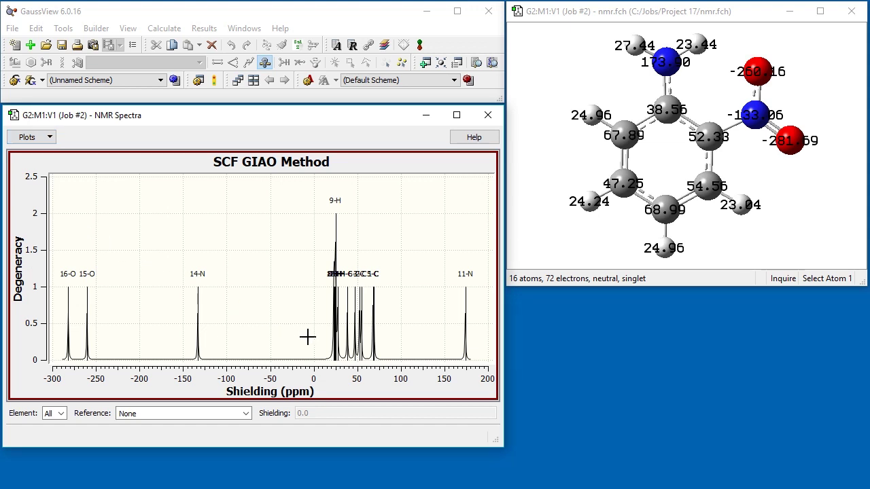
pyautogui.click(354, 362)
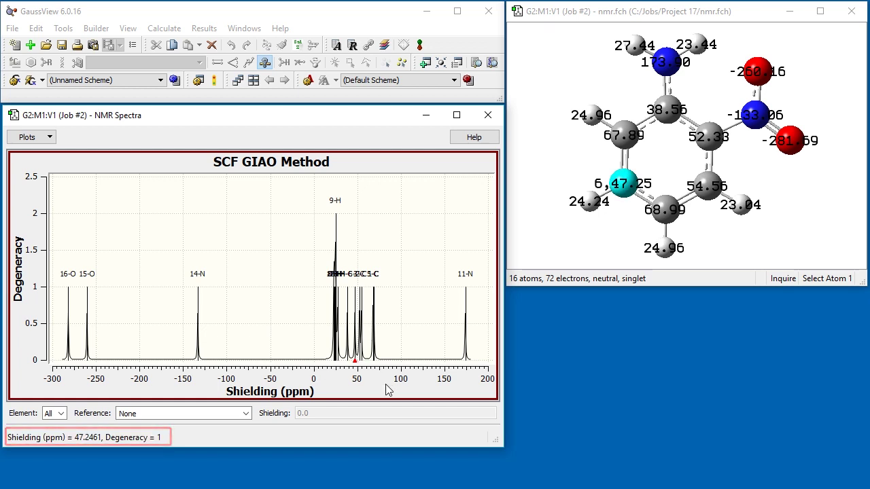
pyautogui.click(60, 413)
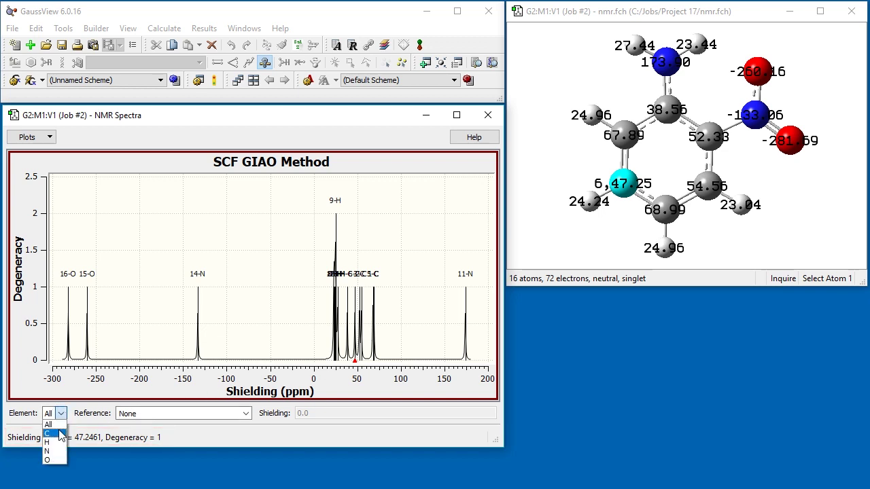
pyautogui.click(58, 434)
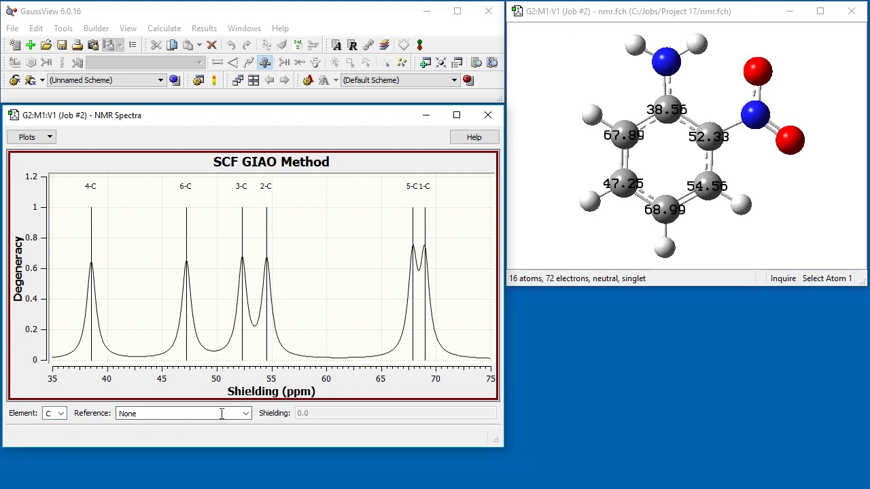
# Reference carbon shifts to TMS B3LYP/6-311+G(2d,p) GIAO, zoom onto the peaks, and bring up nmr.data
pyautogui.click(247, 413)
pyautogui.click(236, 443)
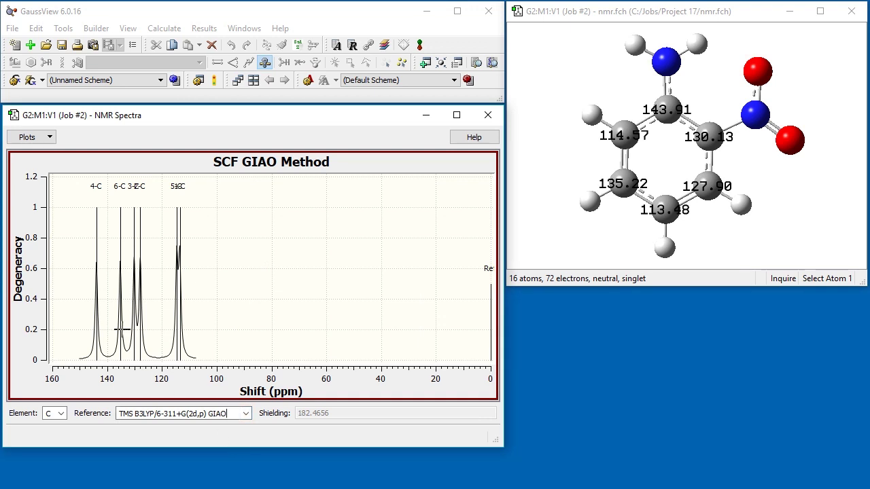
pyautogui.moveTo(56, 216); pyautogui.dragTo(218, 359)
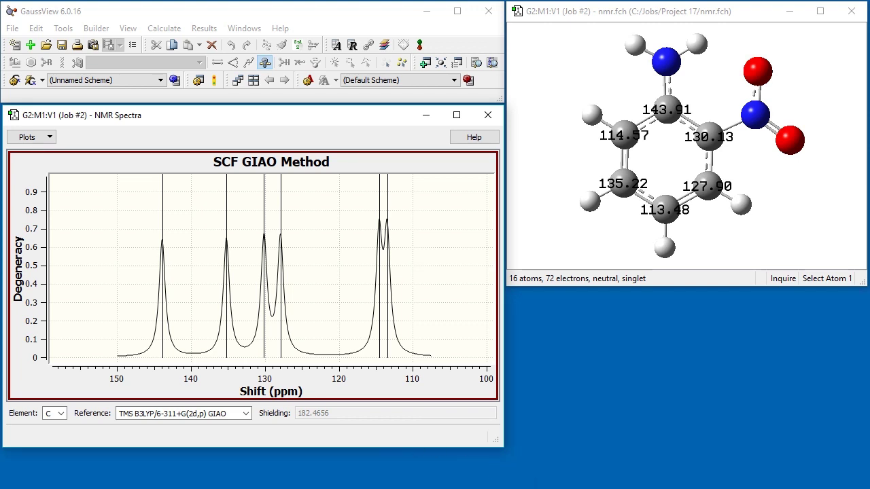
pyautogui.moveTo(587, 488); pyautogui.dragTo(604, 230)
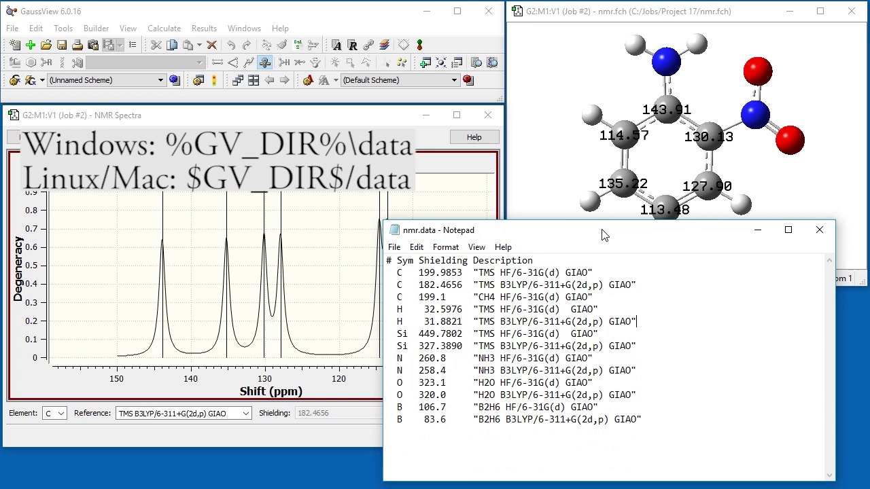
# Start a new line after the CH4 HF/6-31G(d) GIAO entry in nmr.data
pyautogui.click(601, 297)
pyautogui.press('Return')
# Add TMS APFD/6-311+G(2d,p) GIAO lines to nmr.data (C 187.4350, H 31.8036) and save
pyautogui.write('C')
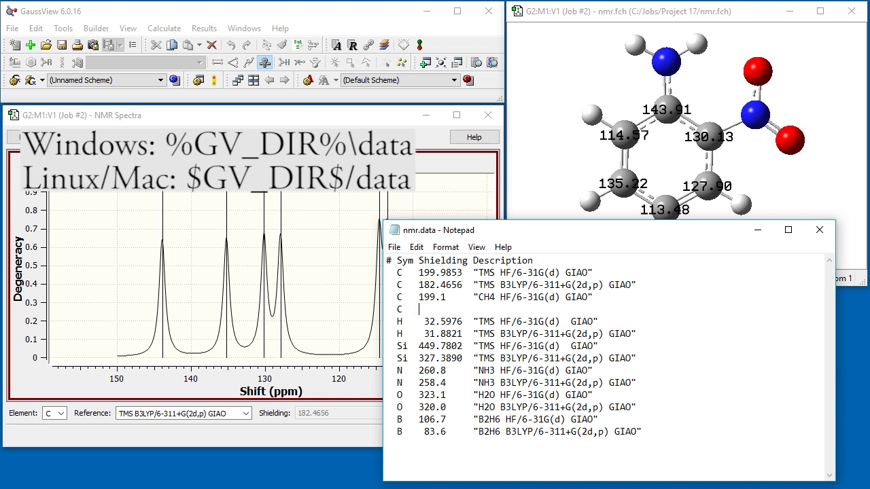
pyautogui.write('187.4350  "TMS APFD/6-311+G(2d,p) GIAO')
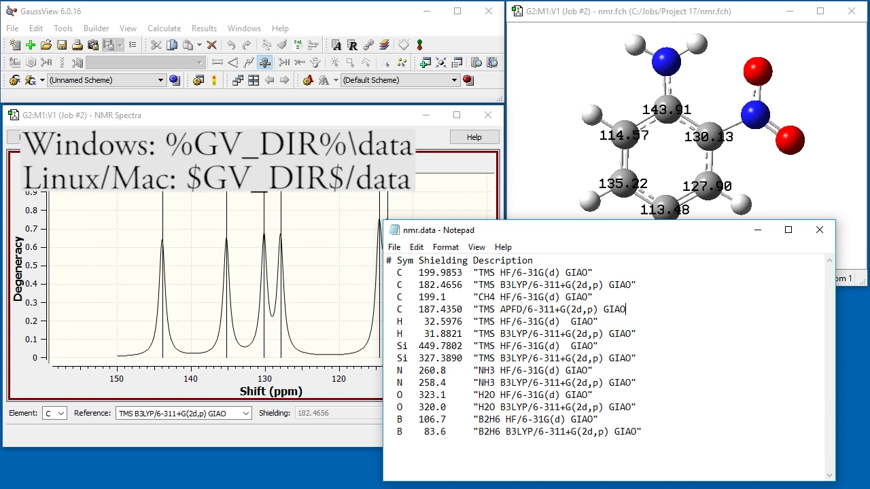
pyautogui.write('"')
pyautogui.click(641, 333)
pyautogui.press('Return')
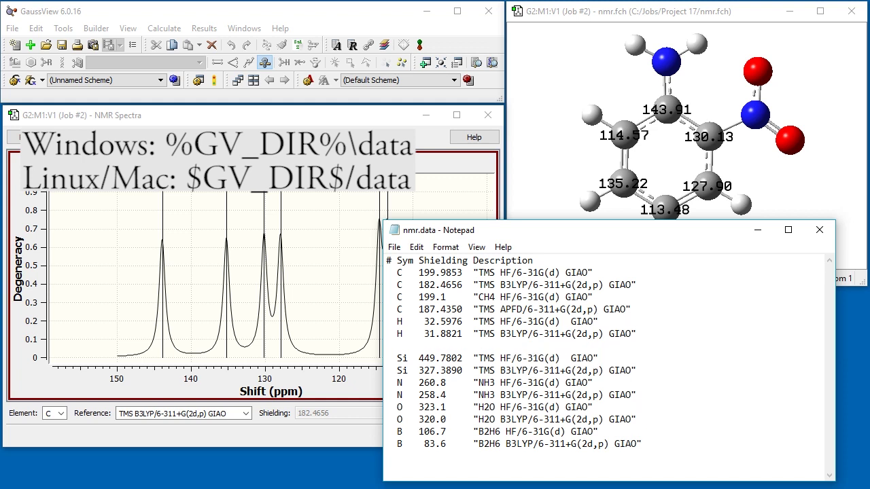
pyautogui.write('H    31.8036   "TMS APFD/6-311+G(2d,p) GIAO"')
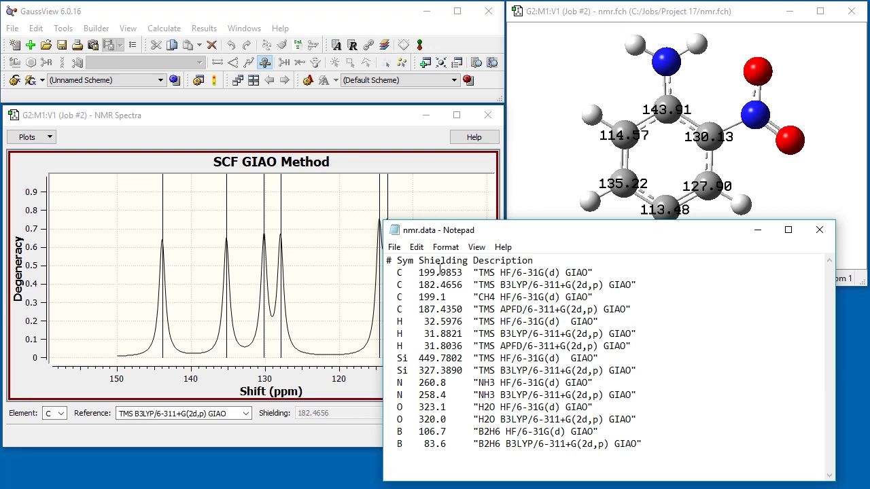
pyautogui.click(395, 247)
pyautogui.click(416, 292)
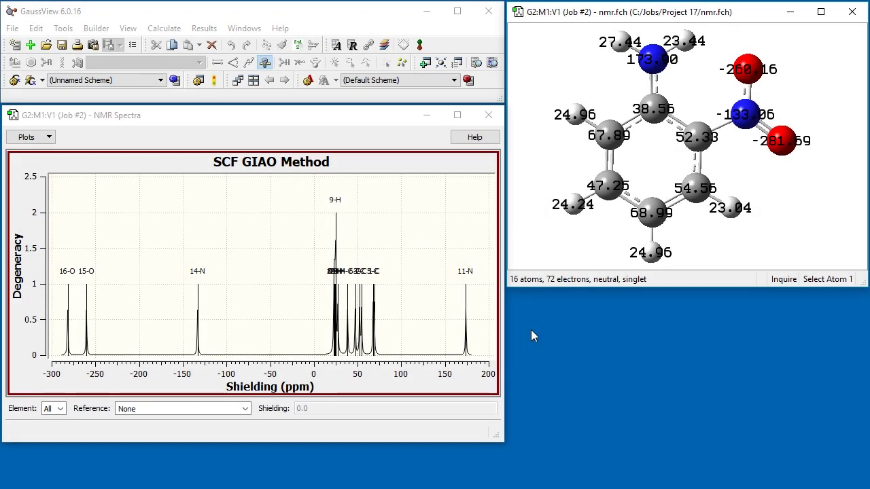
# Show only carbon peaks and reference their shifts to TMS APFD/6-311+G(2d,p) GIAO
pyautogui.click(54, 409)
pyautogui.click(51, 429)
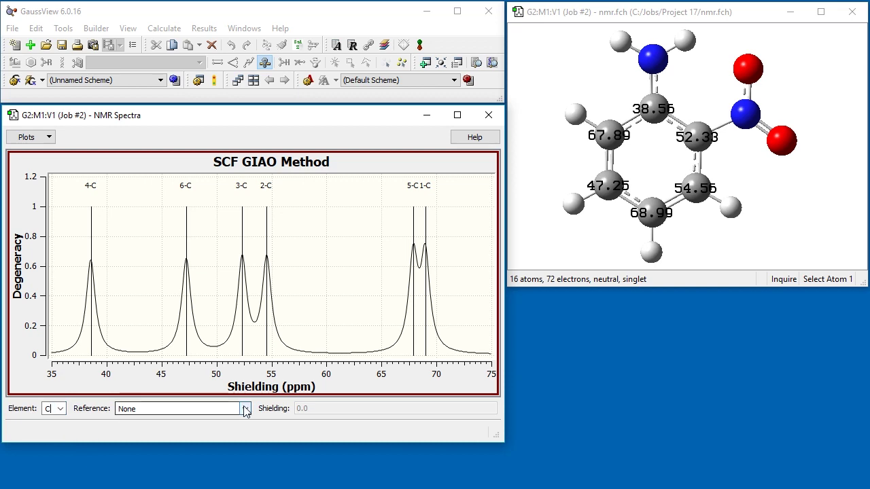
pyautogui.click(246, 409)
pyautogui.click(170, 455)
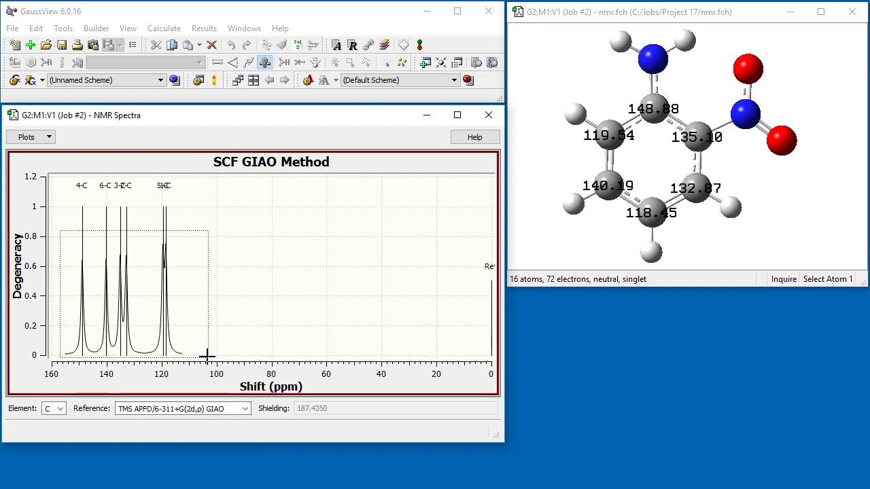